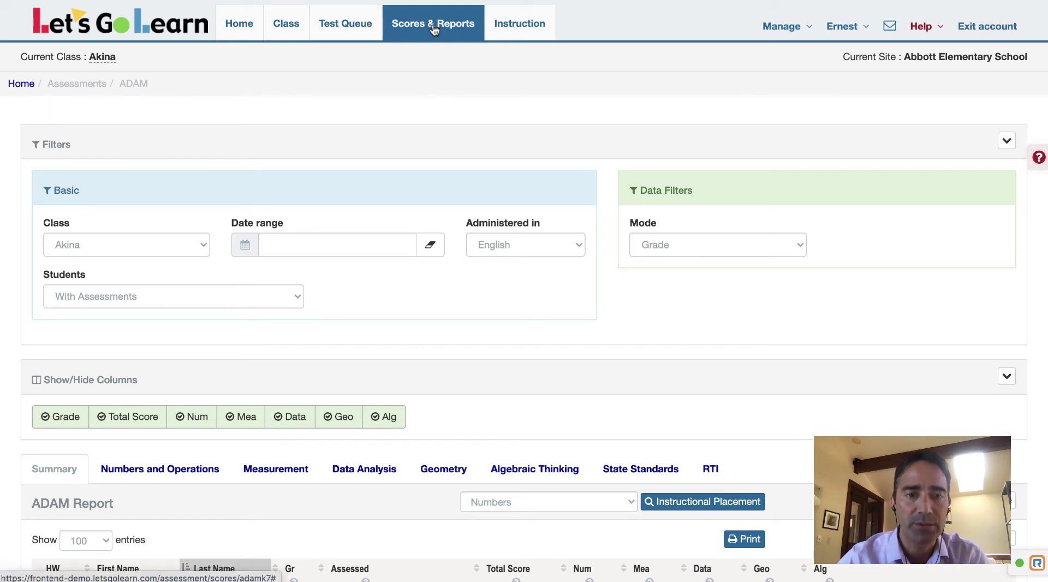
Look through the score and report types and the first student's report options, choosing none.
left_click(434, 29)
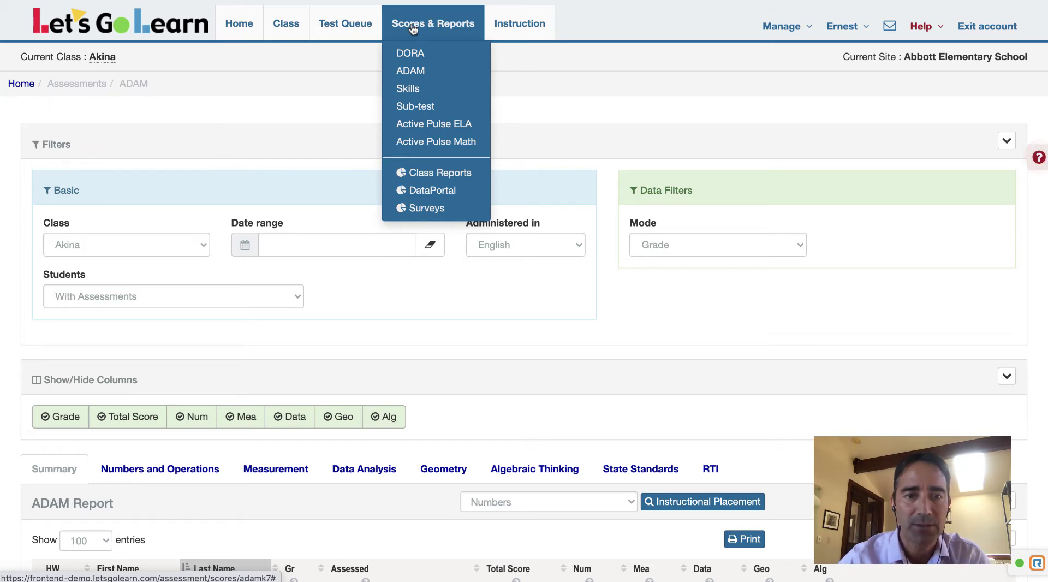
scroll(459, 138, "down", 1)
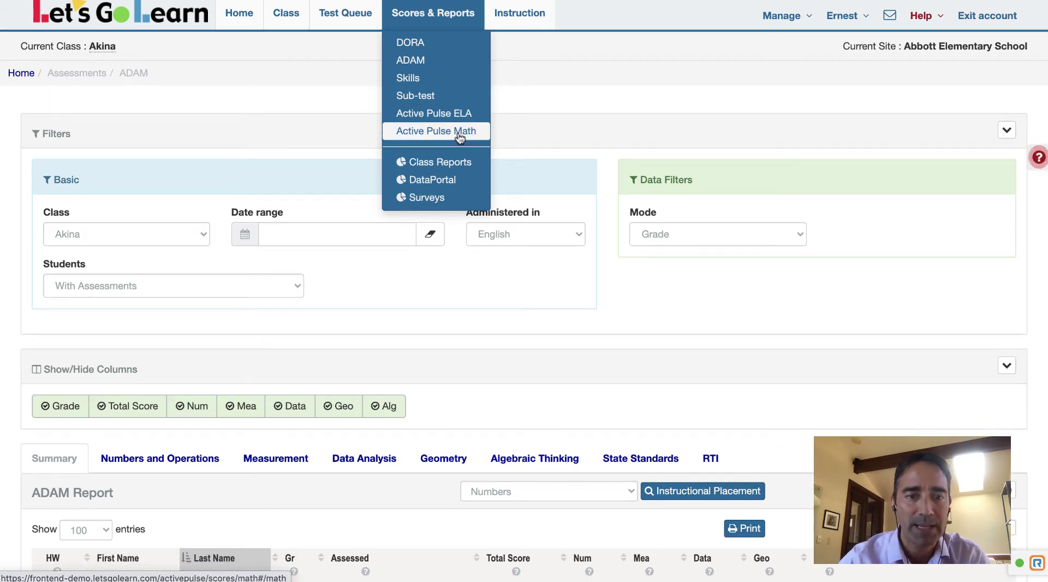
scroll(561, 356, "down", 10)
scroll(561, 356, "up", 3)
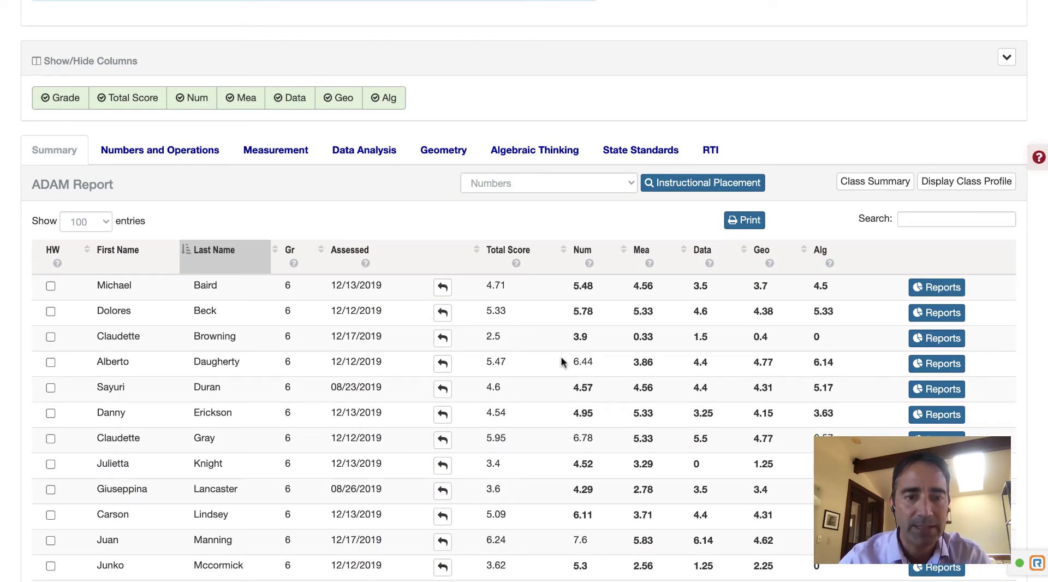
scroll(562, 362, "down", 1)
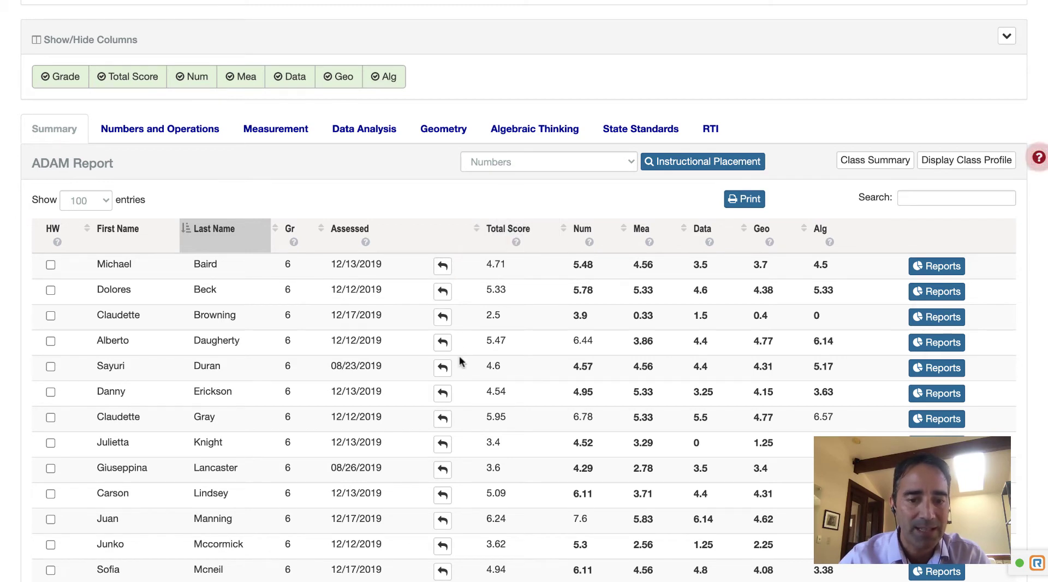
scroll(460, 376, "down", 1)
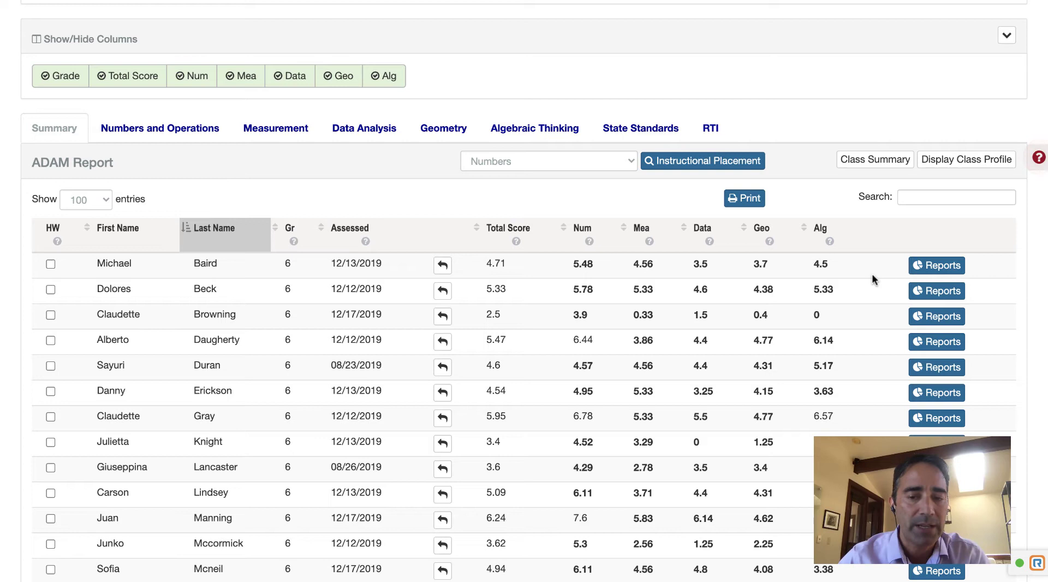
left_click(951, 267)
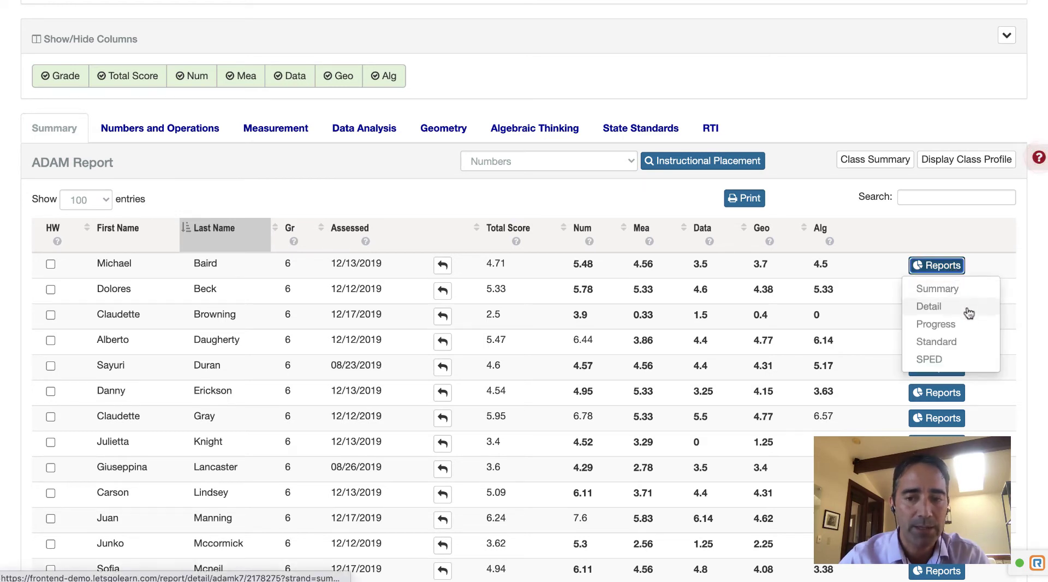
scroll(968, 318, "down", 1)
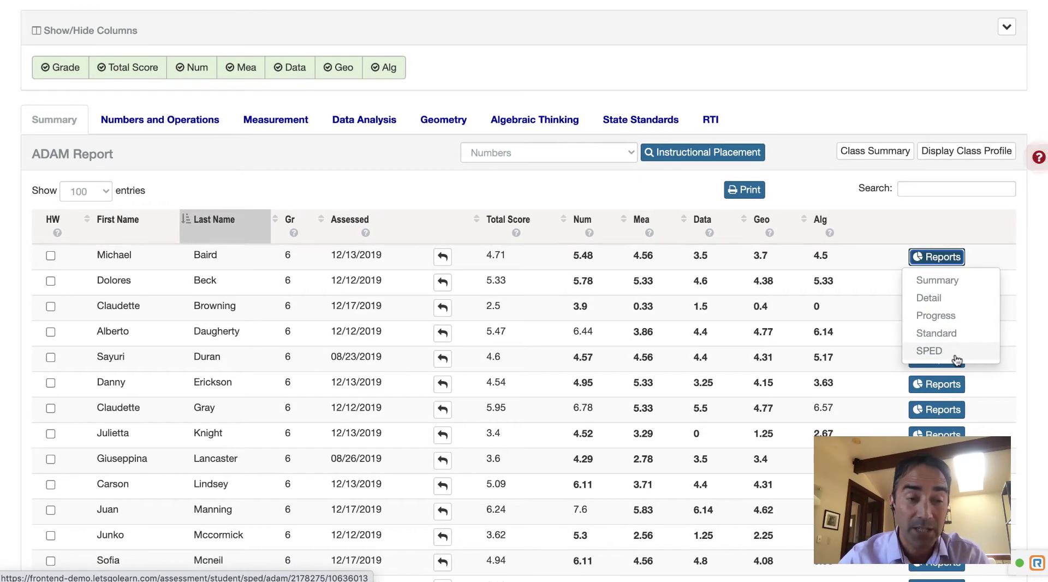
left_click(819, 200)
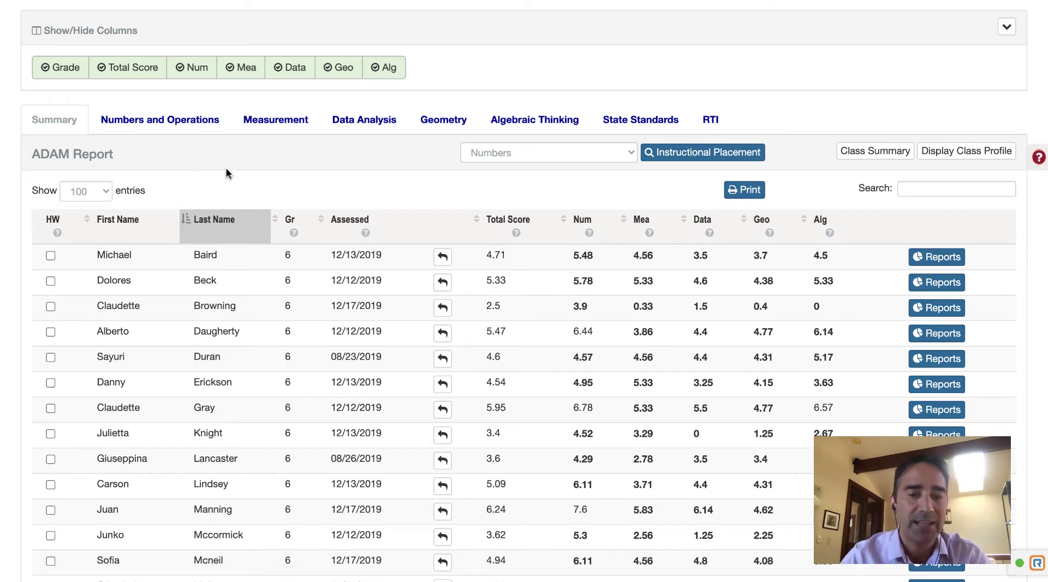
Show the Numbers and Operations sub-scores sorted by Pla Val, highest first.
left_click(153, 119)
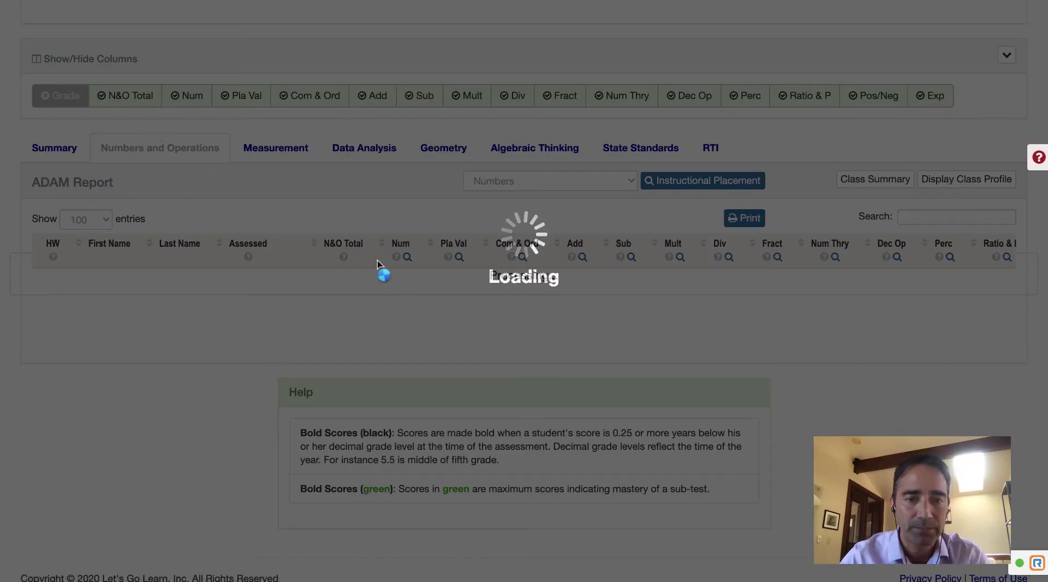
scroll(532, 316, "down", 1)
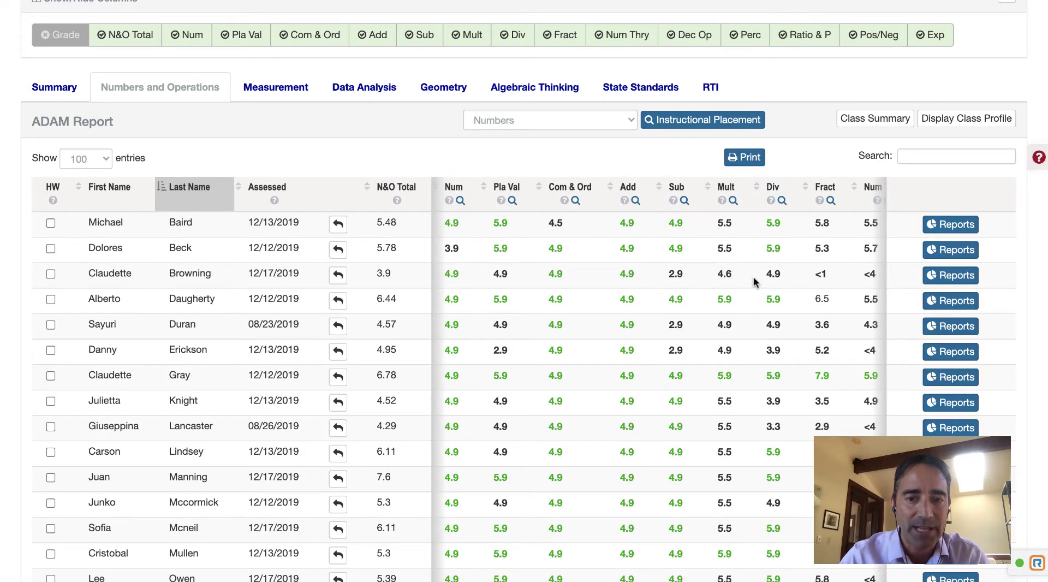
scroll(839, 282, "right", 5)
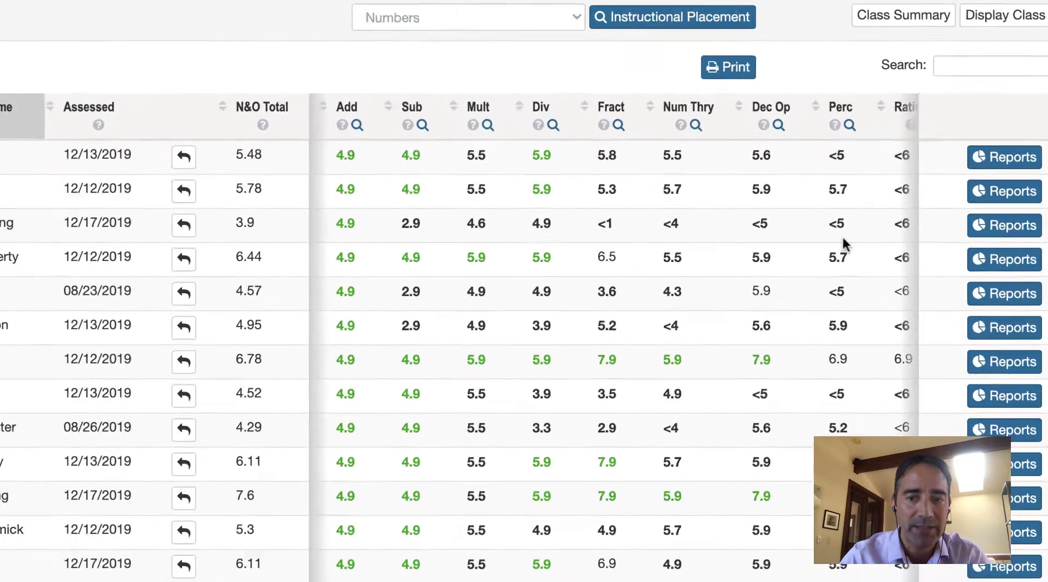
scroll(832, 282, "left", 5)
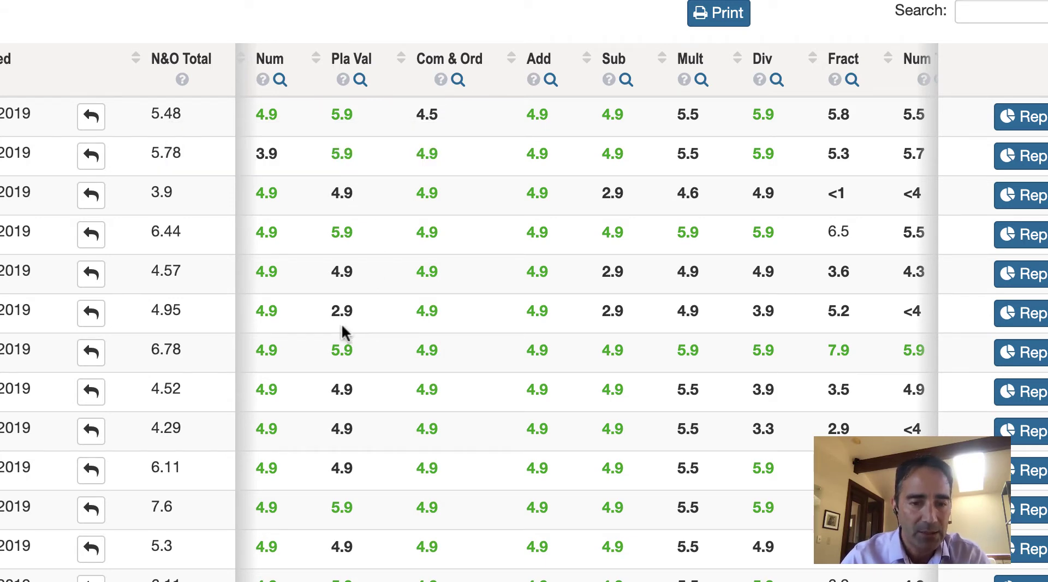
scroll(393, 205, "down", 1)
scroll(379, 69, "down", 1)
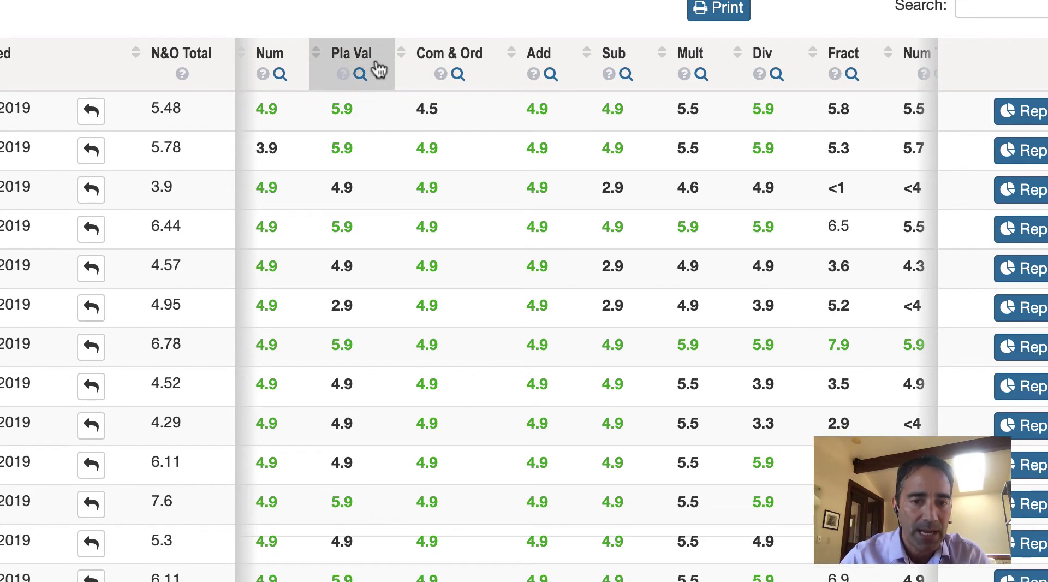
left_click(378, 70)
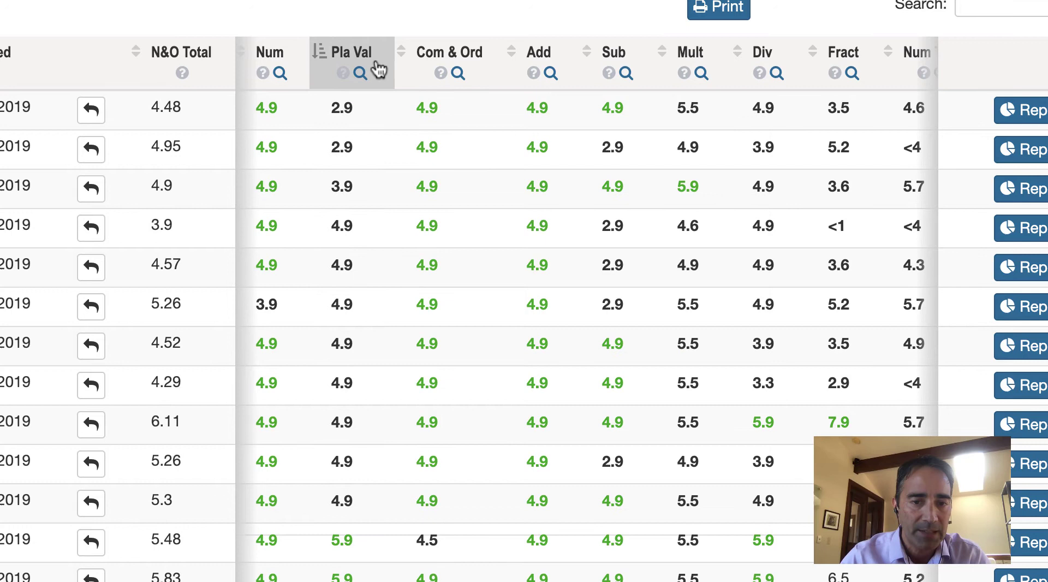
left_click(378, 69)
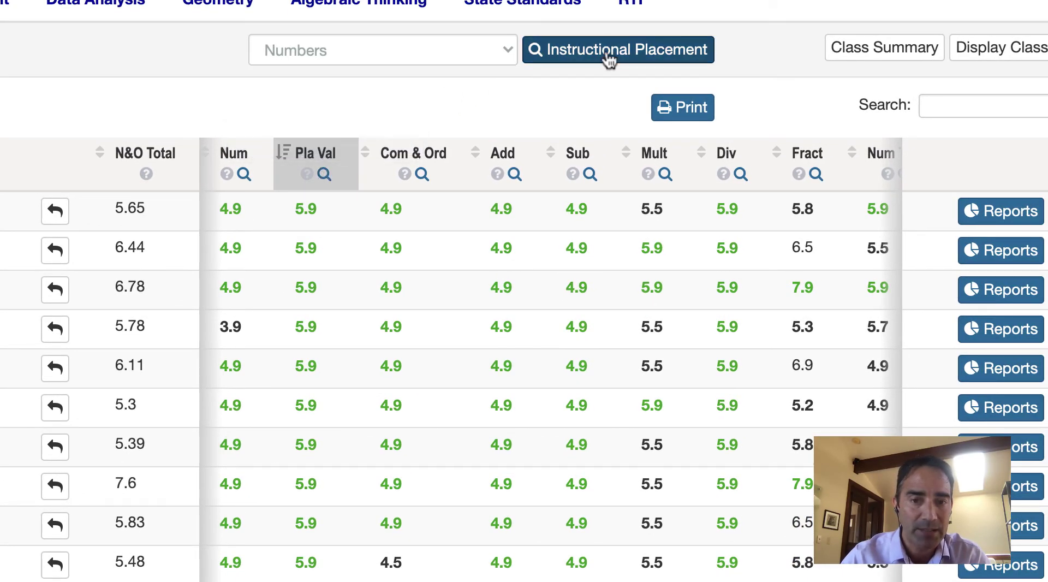
left_click(475, 56)
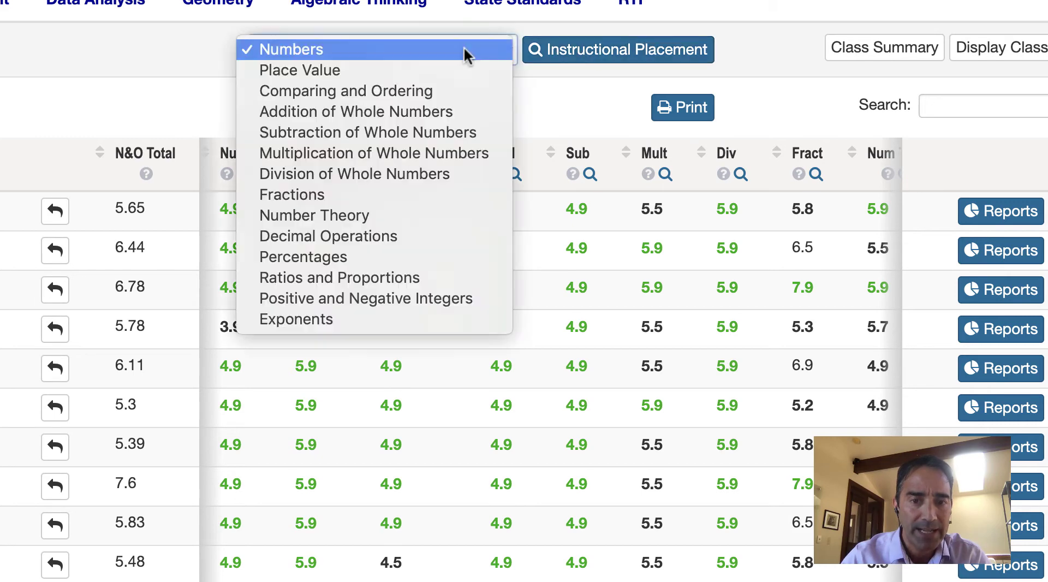
left_click(153, 71)
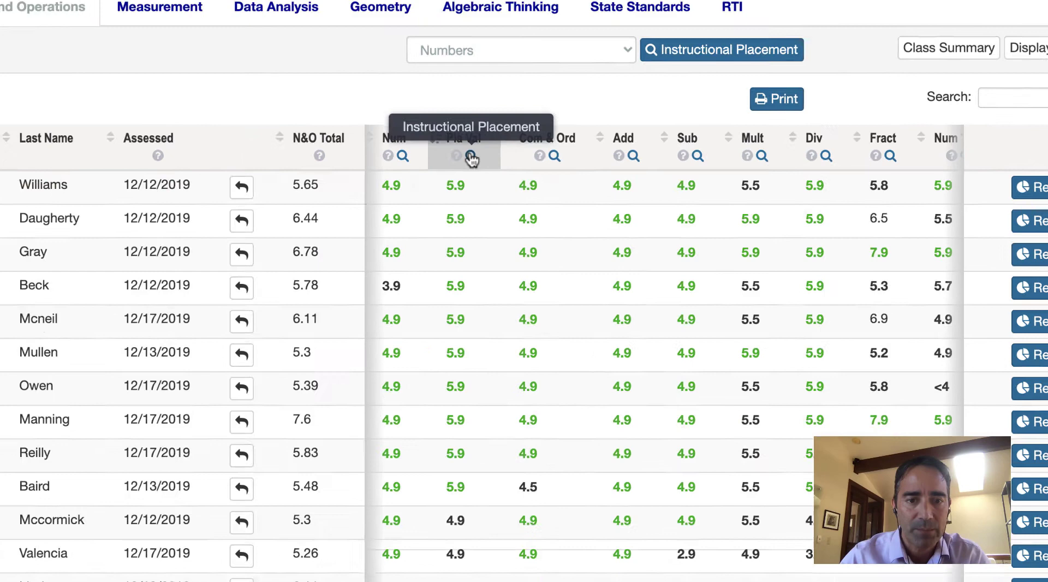
left_click(470, 159)
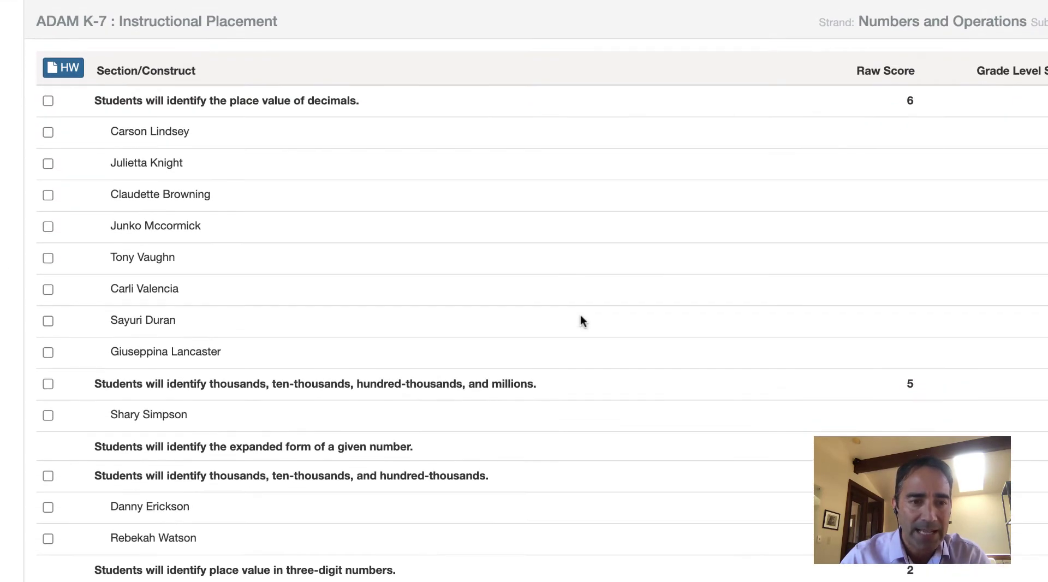
scroll(581, 317, "down", 7)
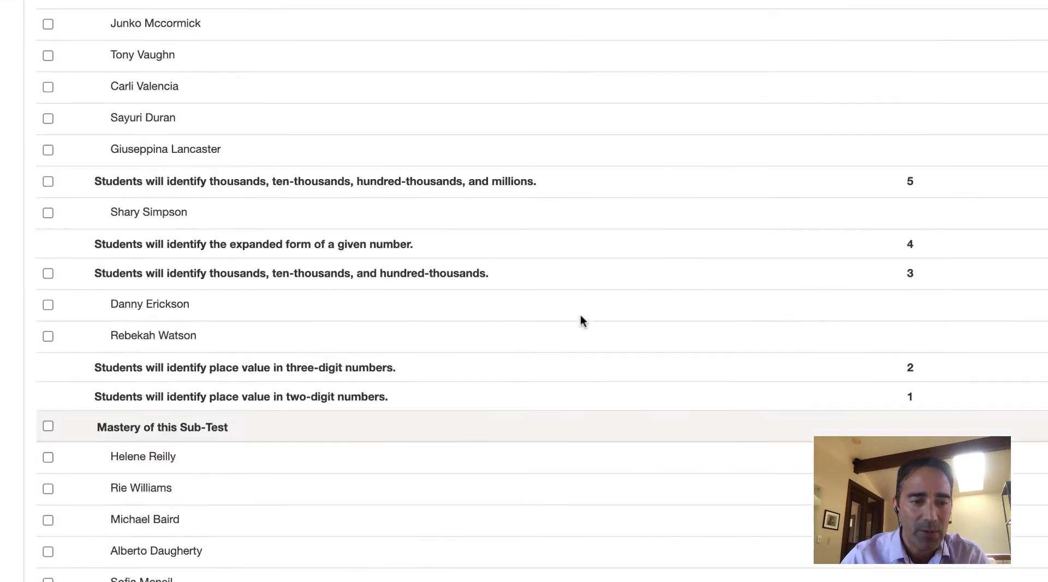
scroll(580, 321, "up", 2)
scroll(576, 328, "down", 1)
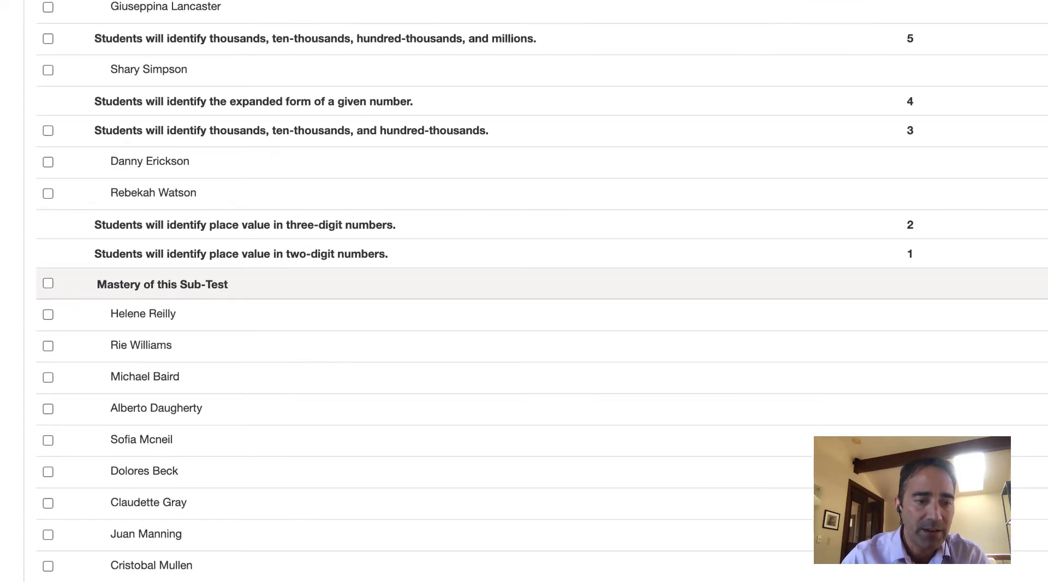
scroll(352, 387, "up", 2)
scroll(392, 384, "up", 1)
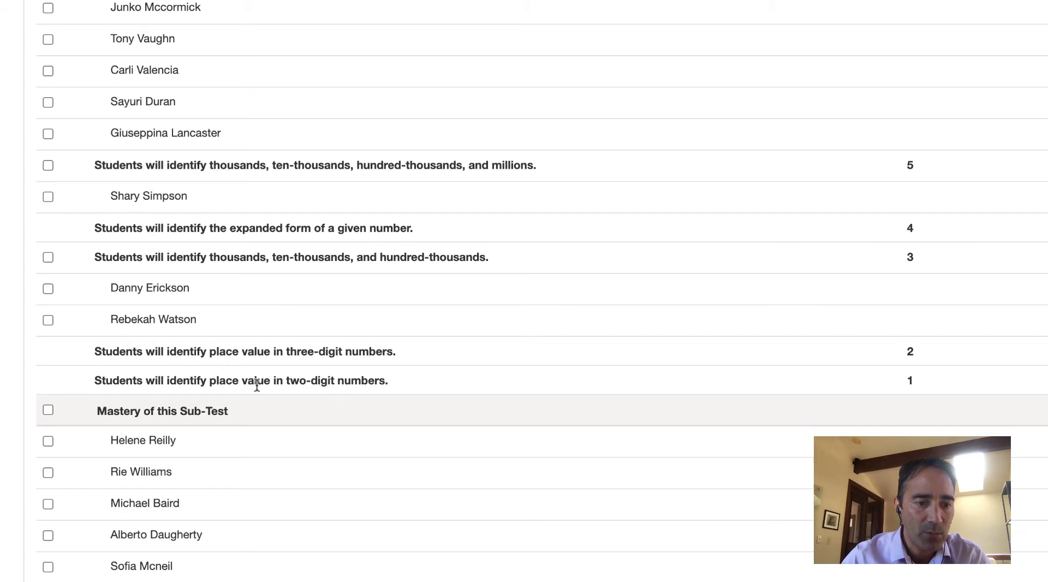
scroll(206, 330, "up", 1)
scroll(206, 330, "up", 1)
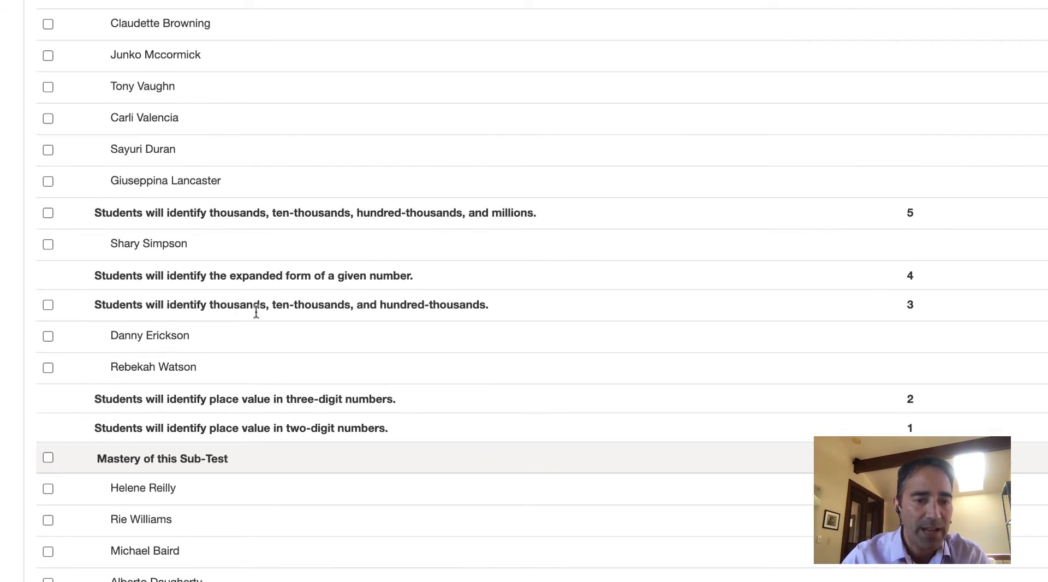
scroll(428, 306, "up", 5)
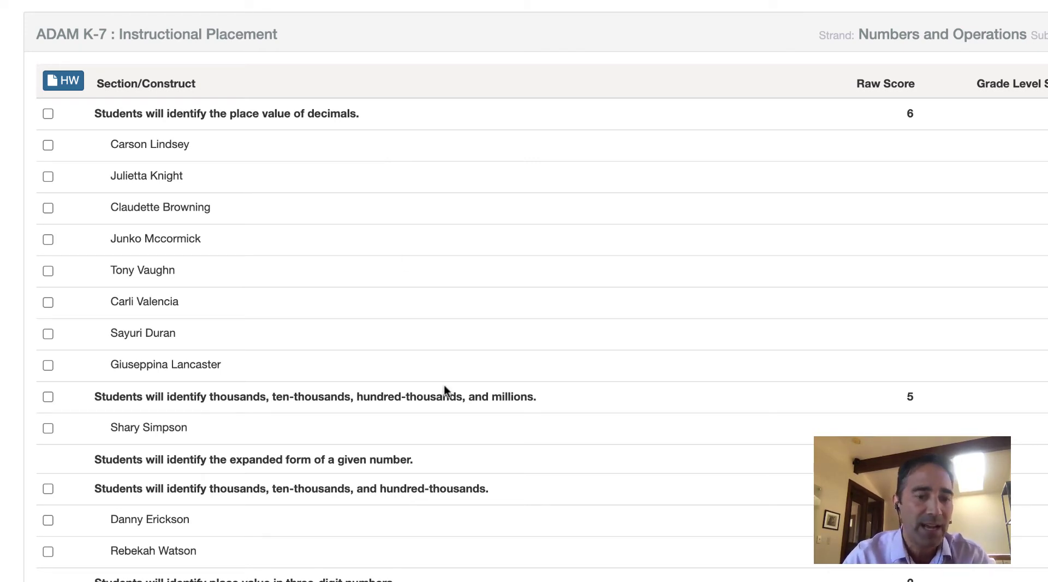
scroll(445, 390, "down", 6)
scroll(450, 375, "up", 4)
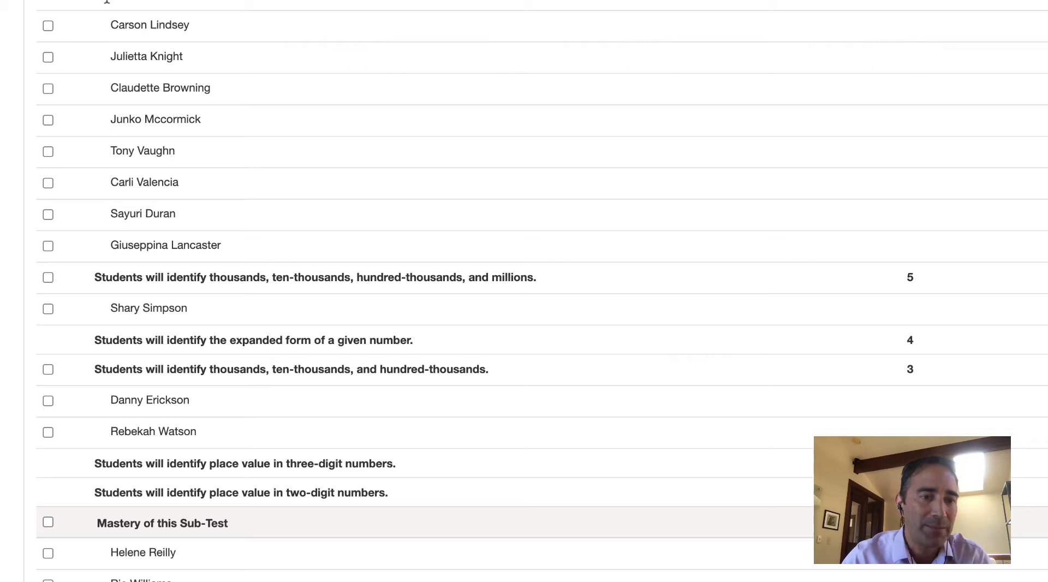
Select one millions-skill student and two hundred-thousands-skill students for homework.
left_click(48, 308)
left_click(48, 400)
left_click(48, 431)
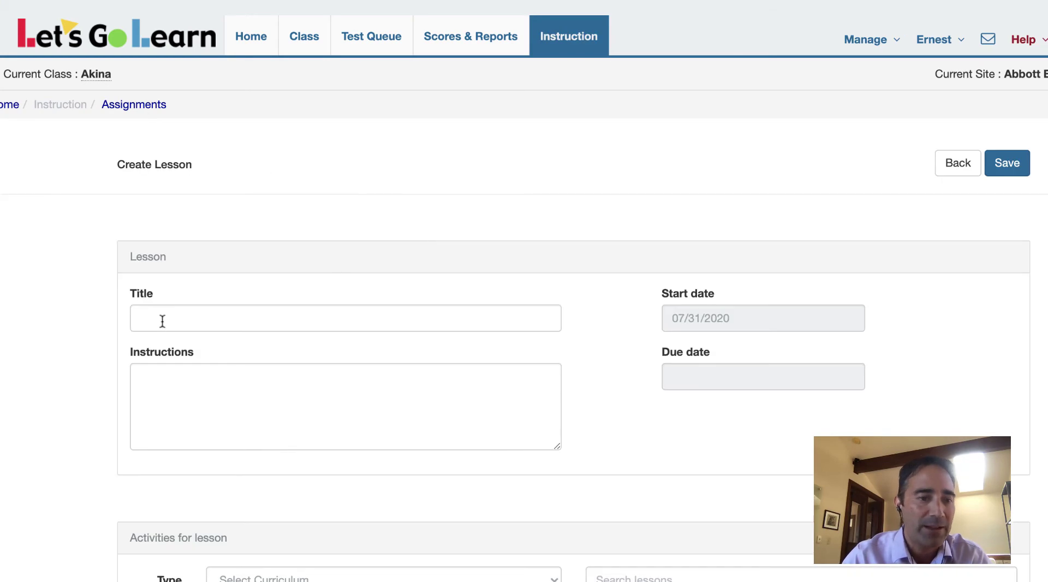
Title the new lesson 'Friday review' and set its due date to 08/28/2020.
left_click(167, 318)
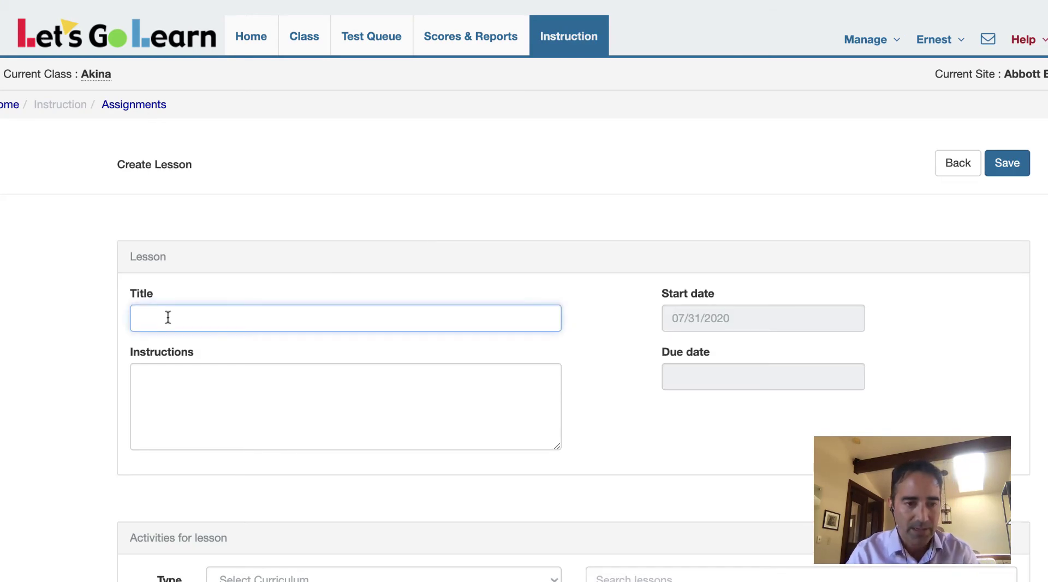
type("Friday review")
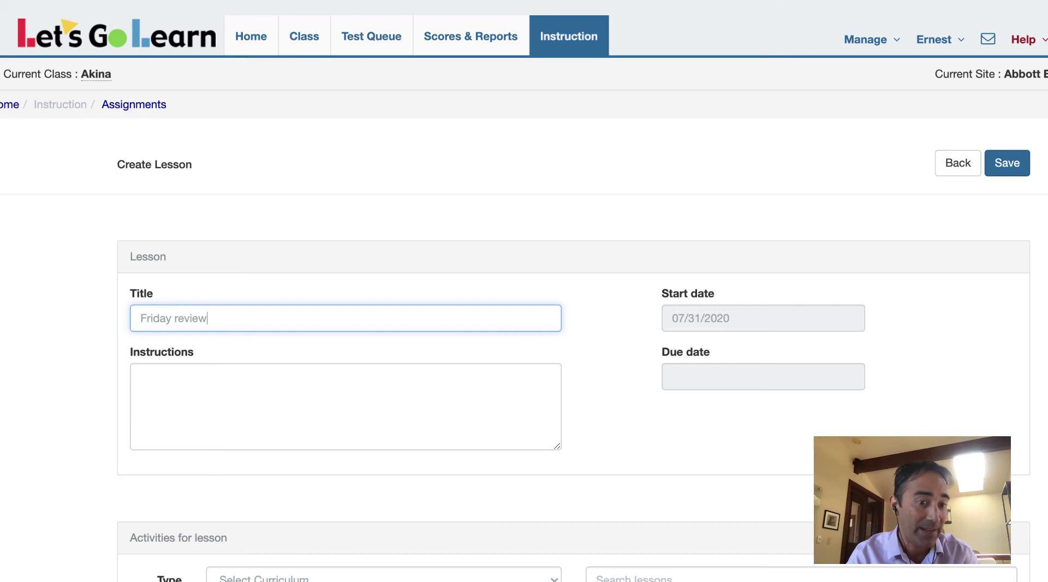
left_click(712, 382)
left_click(848, 568)
left_click(226, 413)
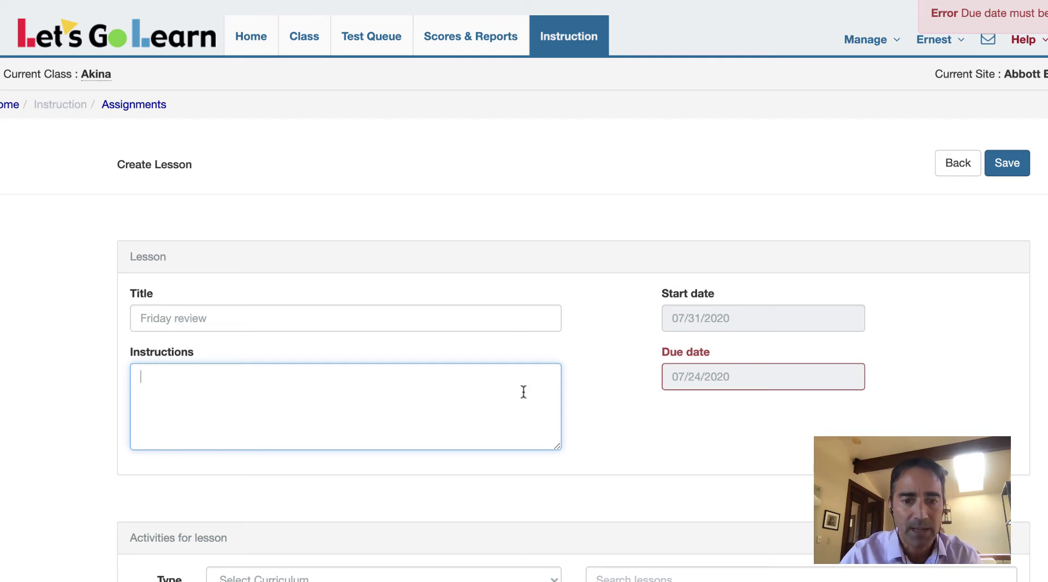
left_click(758, 385)
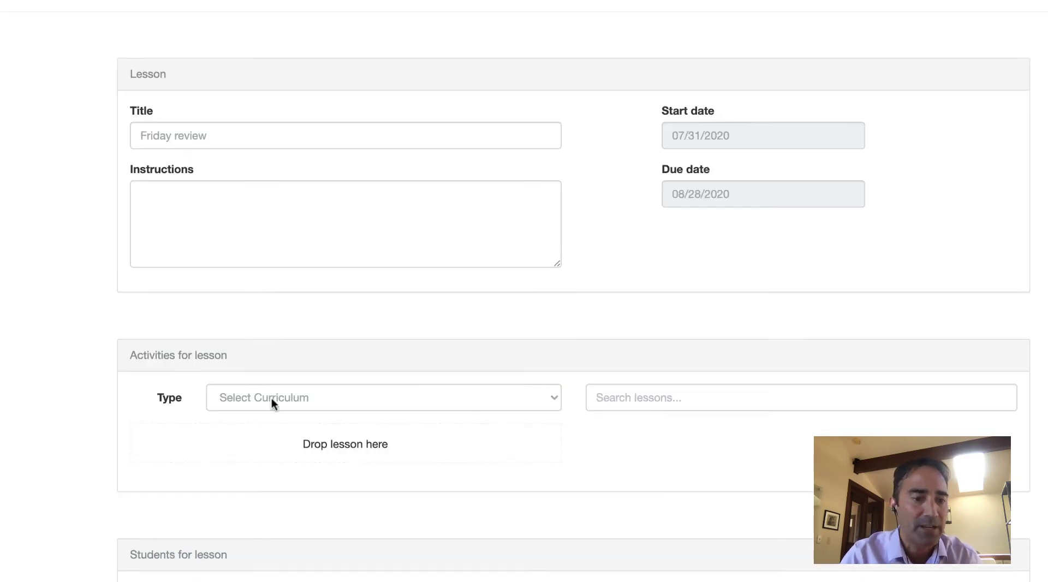
Add Math Edge's Place Value Basics activity, found by searching 'plac', to the Friday review lesson.
left_click(270, 398)
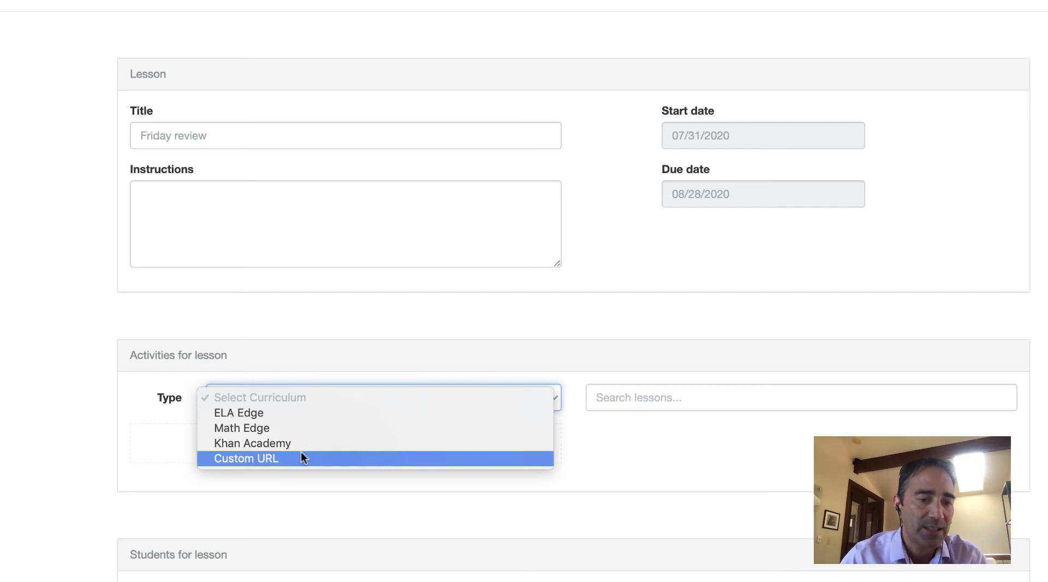
left_click(285, 429)
left_click(629, 400)
type("place")
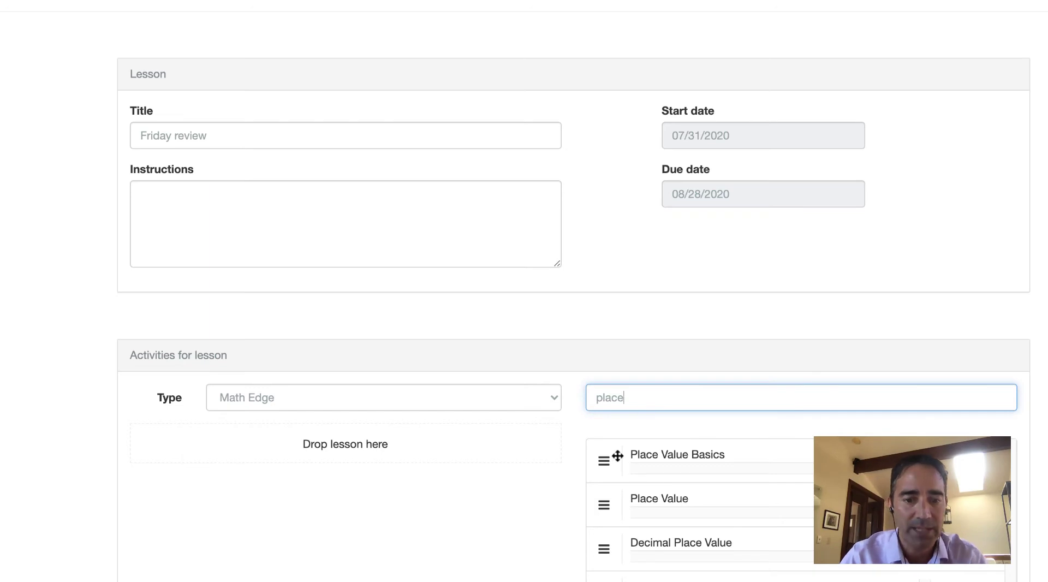
left_click_drag(604, 464, 181, 454)
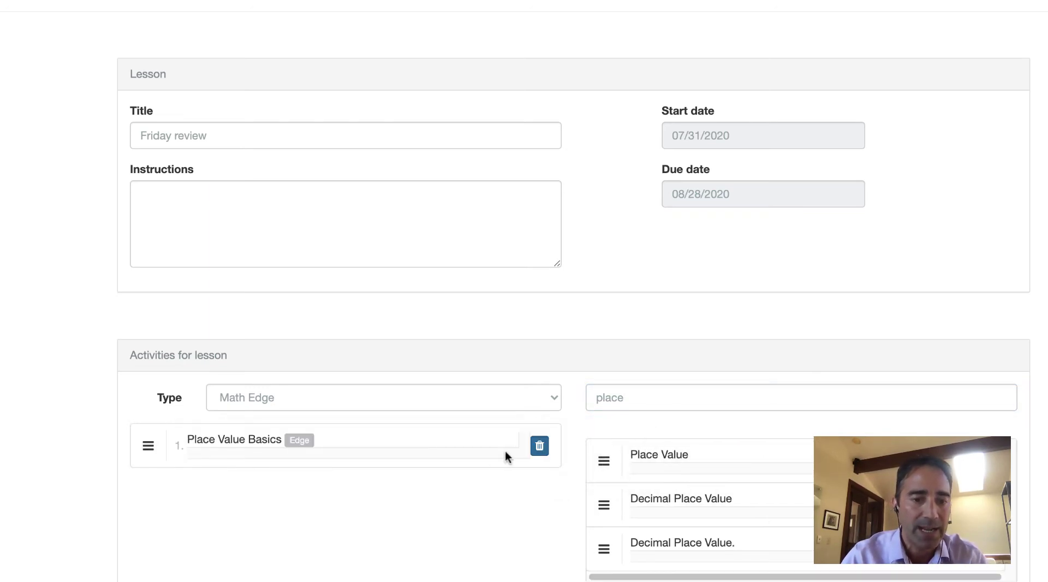
scroll(358, 499, "down", 4)
scroll(358, 497, "down", 4)
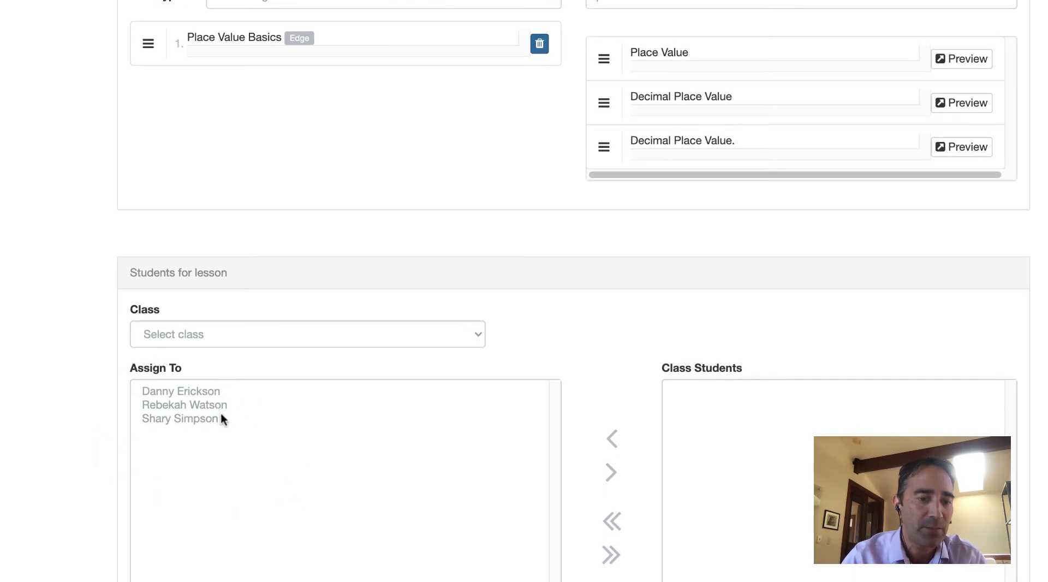
scroll(428, 387, "up", 10)
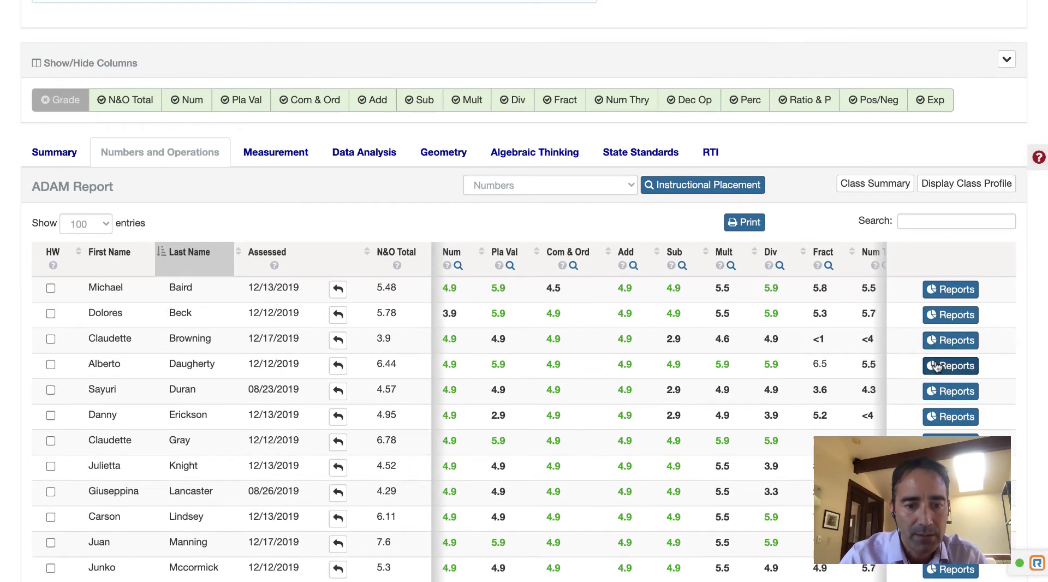
Open the sixth student's ADAM Progress report from their Reports dropdown.
left_click(951, 419)
left_click(954, 476)
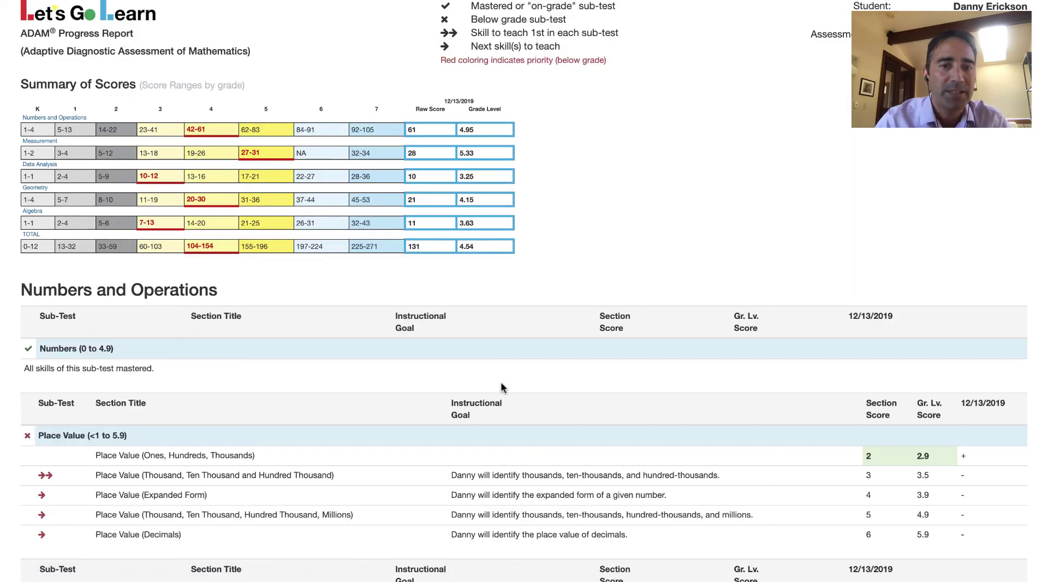
scroll(502, 386, "down", 1)
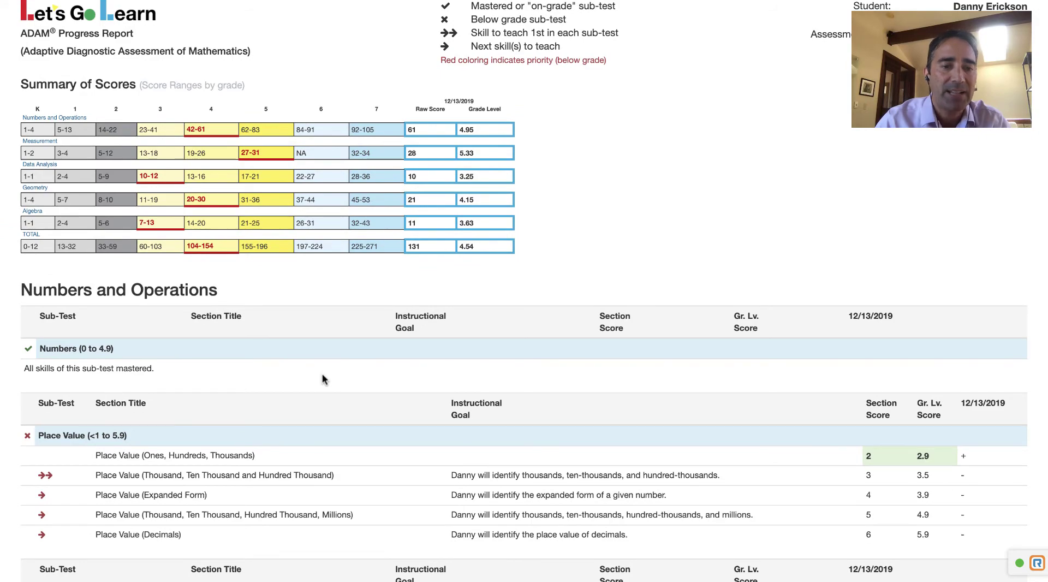
scroll(324, 381, "down", 6)
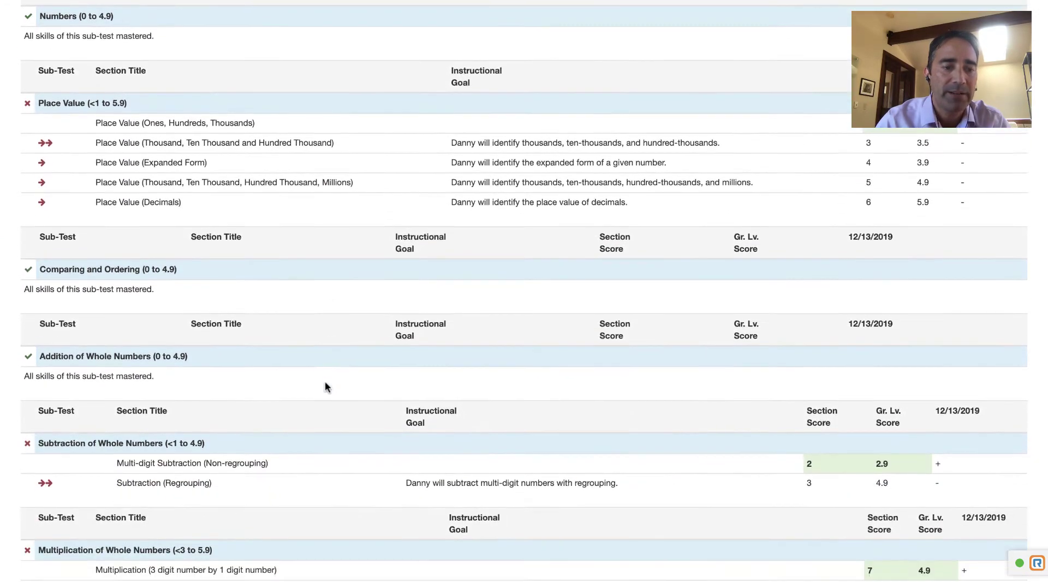
scroll(325, 382, "down", 4)
scroll(325, 382, "up", 5)
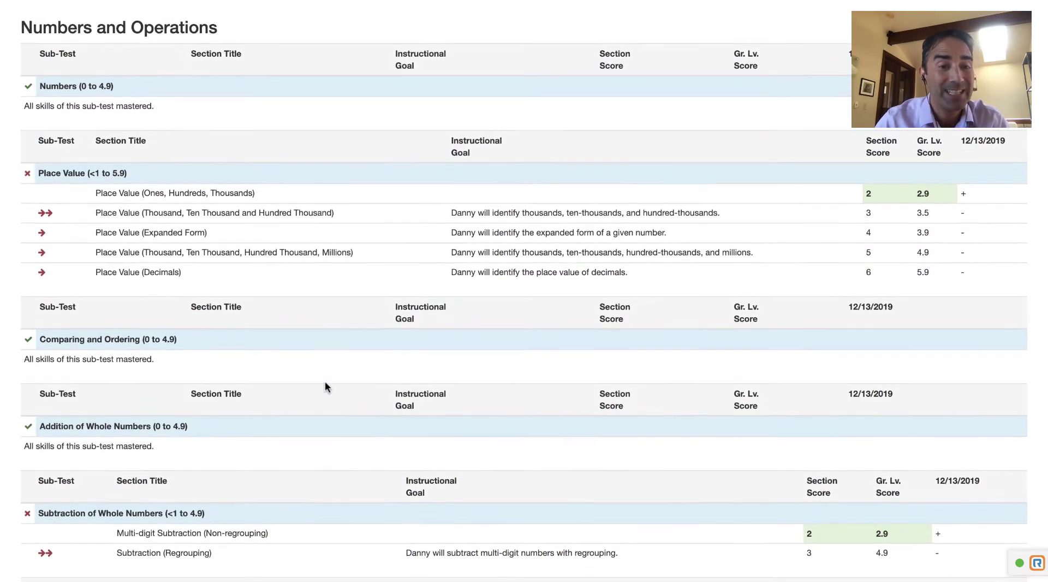
scroll(325, 384, "up", 5)
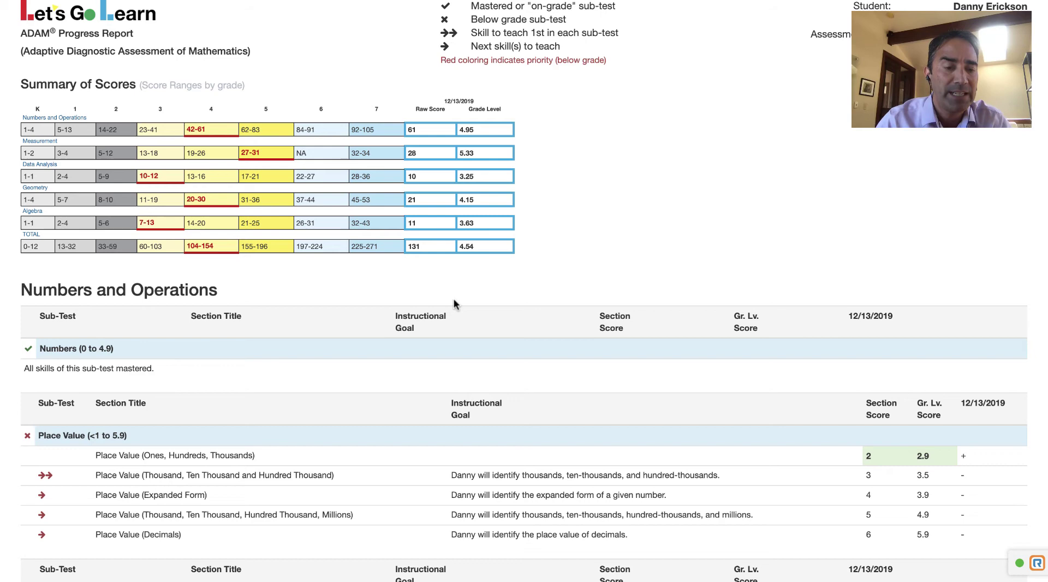
scroll(393, 356, "down", 5)
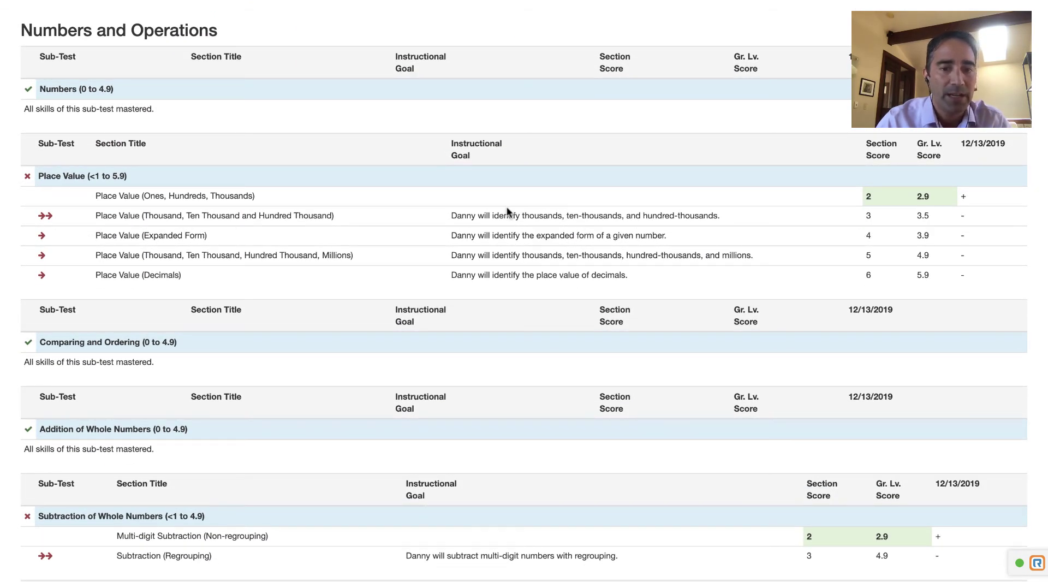
scroll(526, 219, "down", 1)
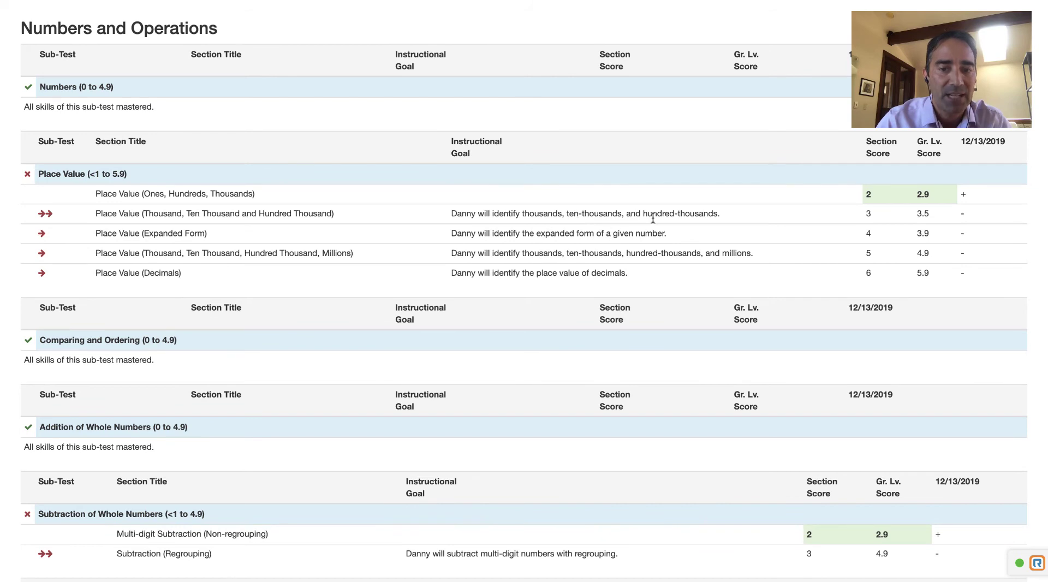
scroll(652, 218, "down", 1)
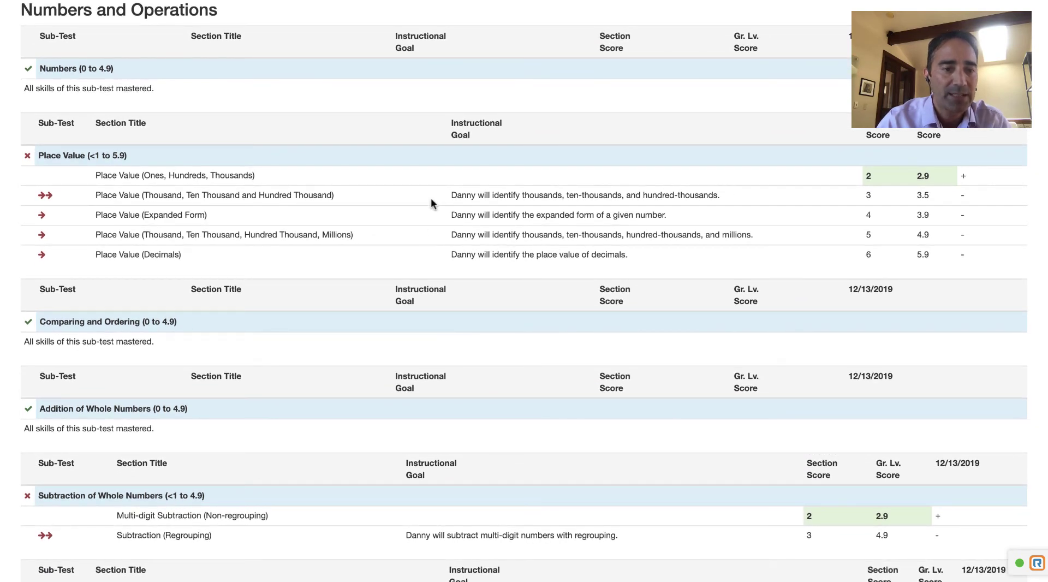
scroll(443, 346, "down", 4)
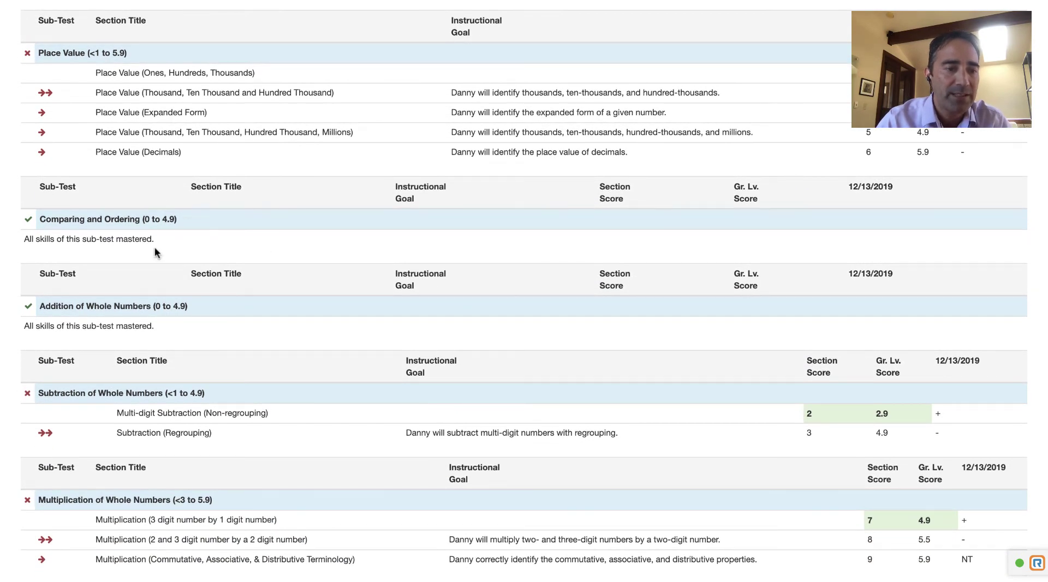
scroll(265, 364, "down", 8)
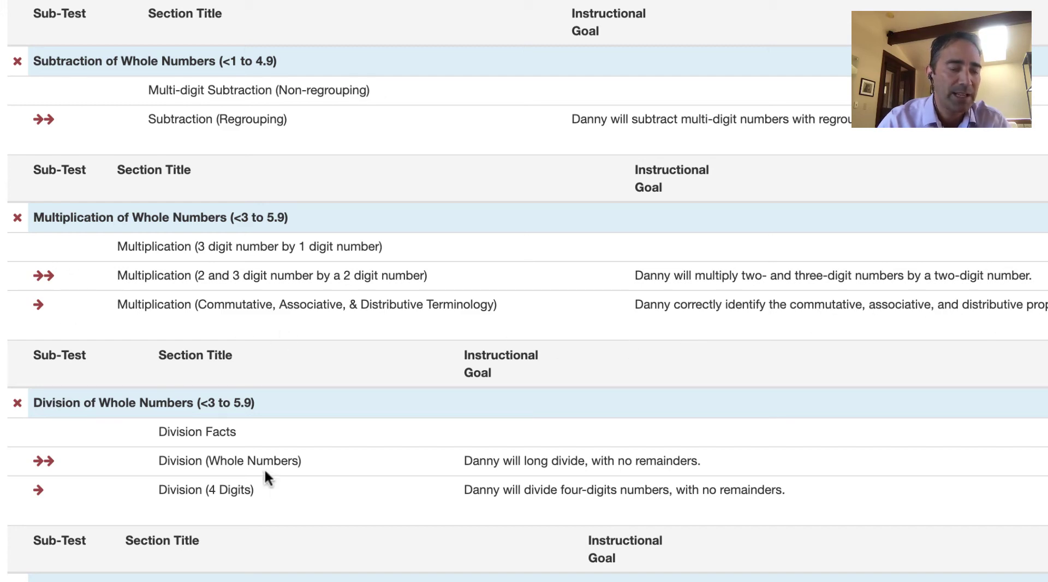
scroll(299, 499, "down", 10)
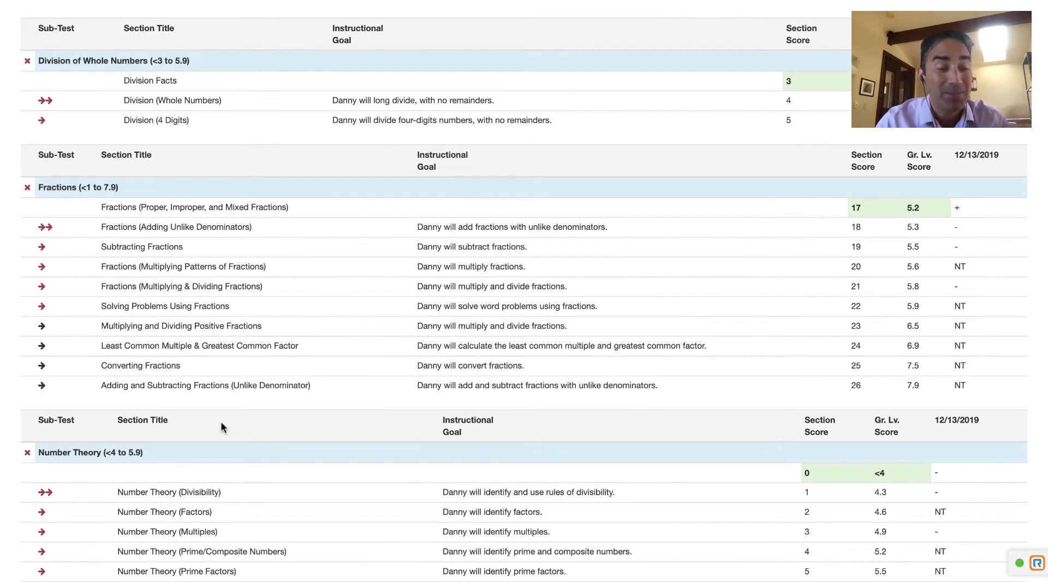
scroll(222, 426, "down", 2)
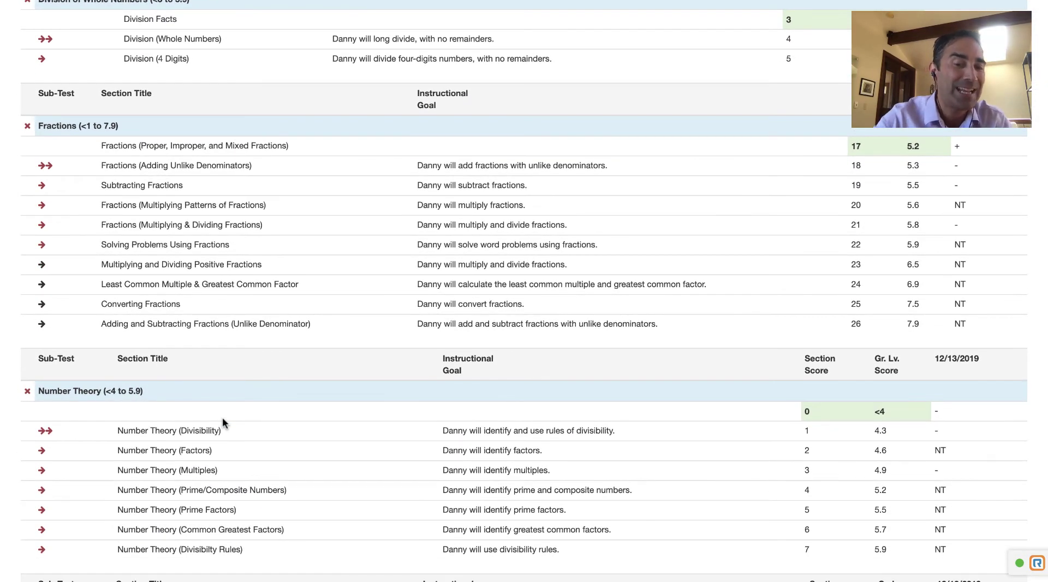
scroll(342, 460, "down", 12)
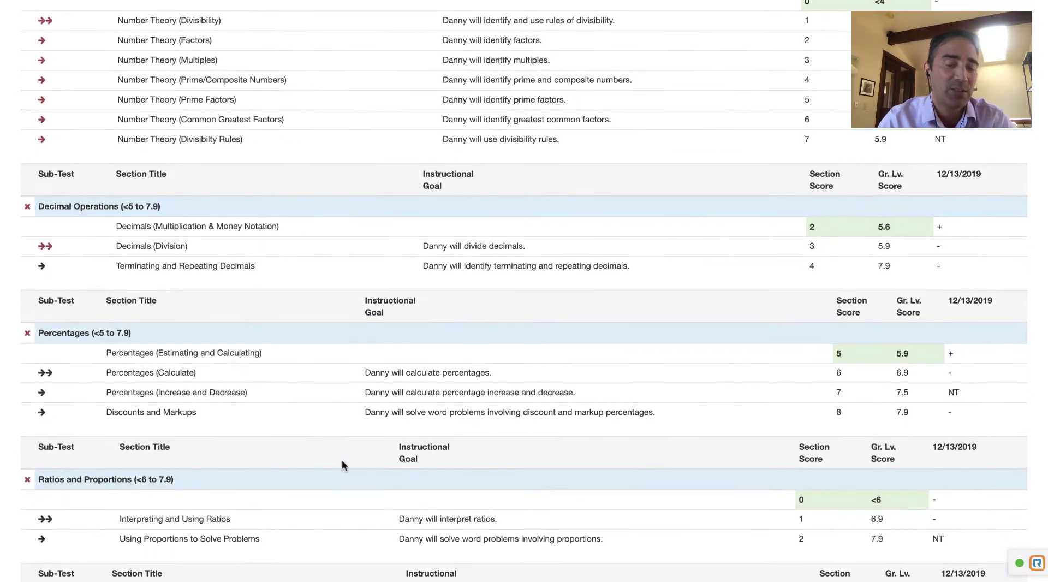
scroll(341, 459, "down", 20)
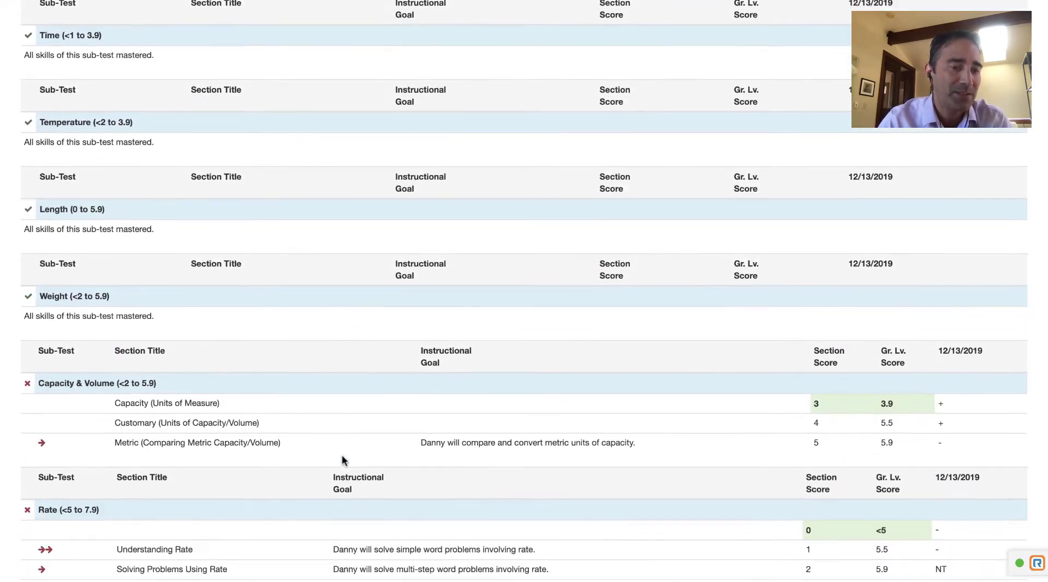
scroll(341, 460, "down", 17)
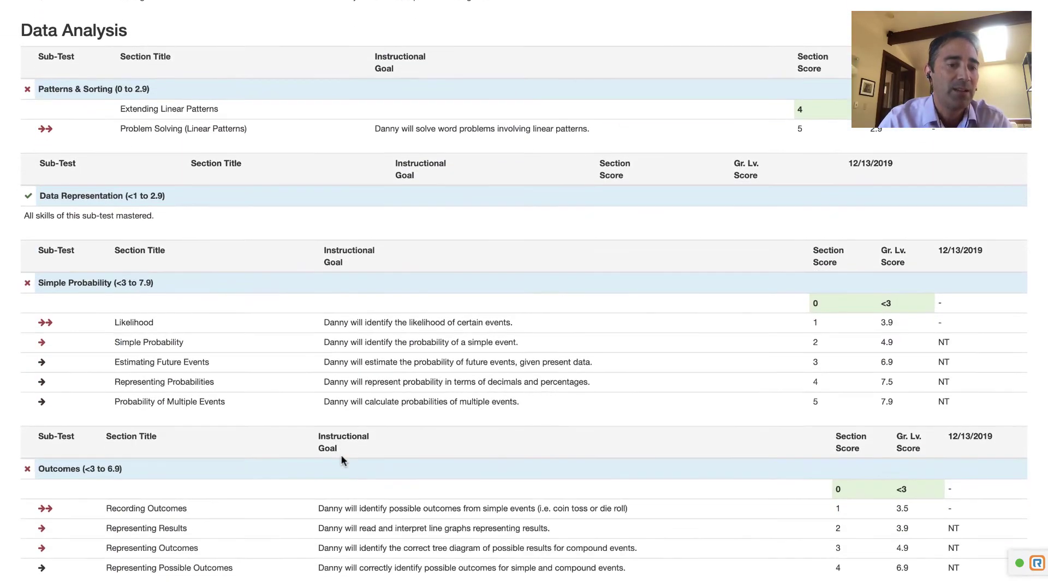
scroll(342, 460, "down", 20)
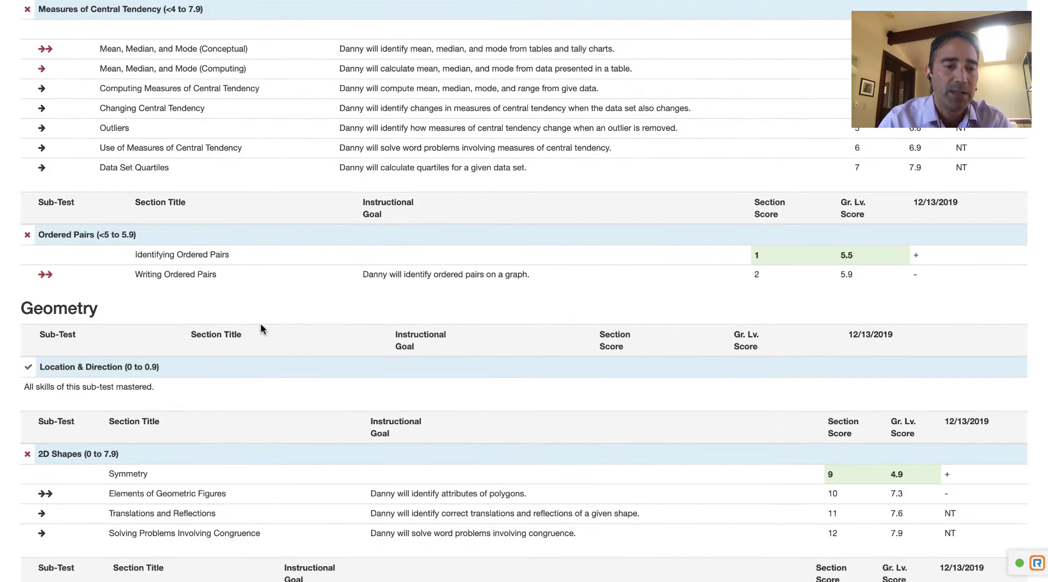
scroll(260, 326, "up", 20)
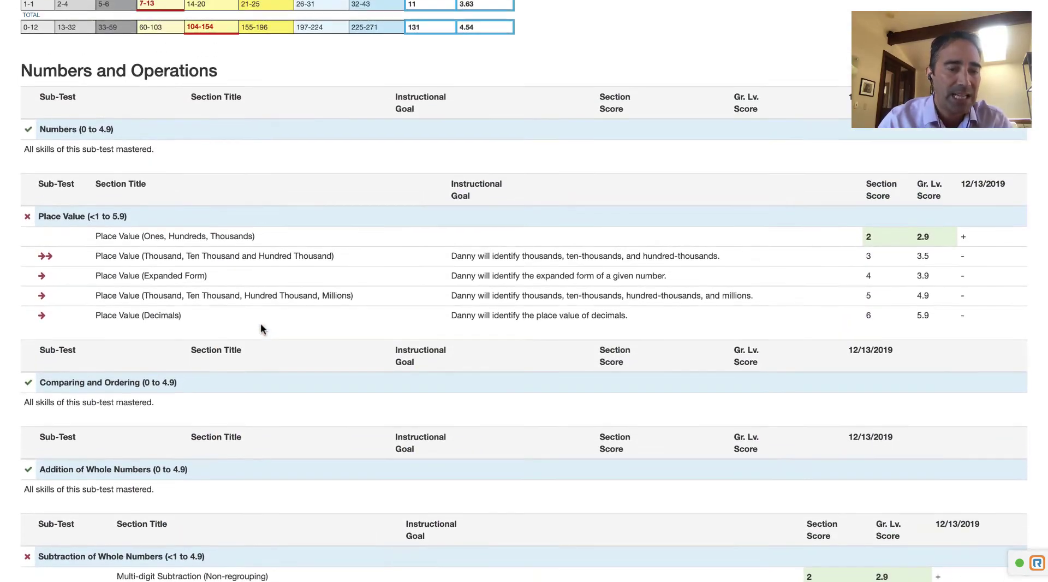
scroll(261, 326, "up", 5)
Go back from the progress report to the class ADAM report.
key("super+w")
key("super+bracketleft")
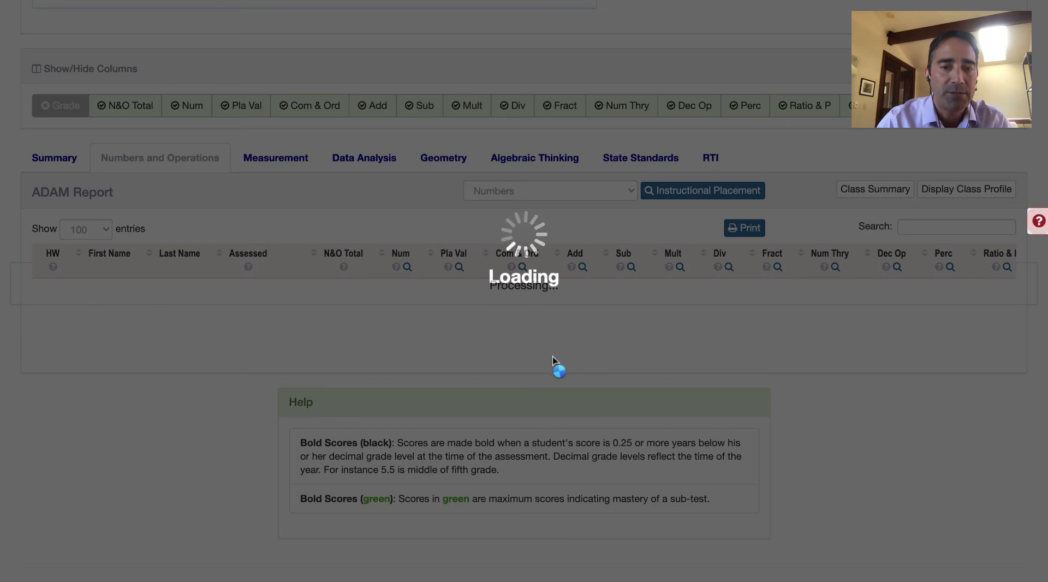
scroll(547, 365, "up", 2)
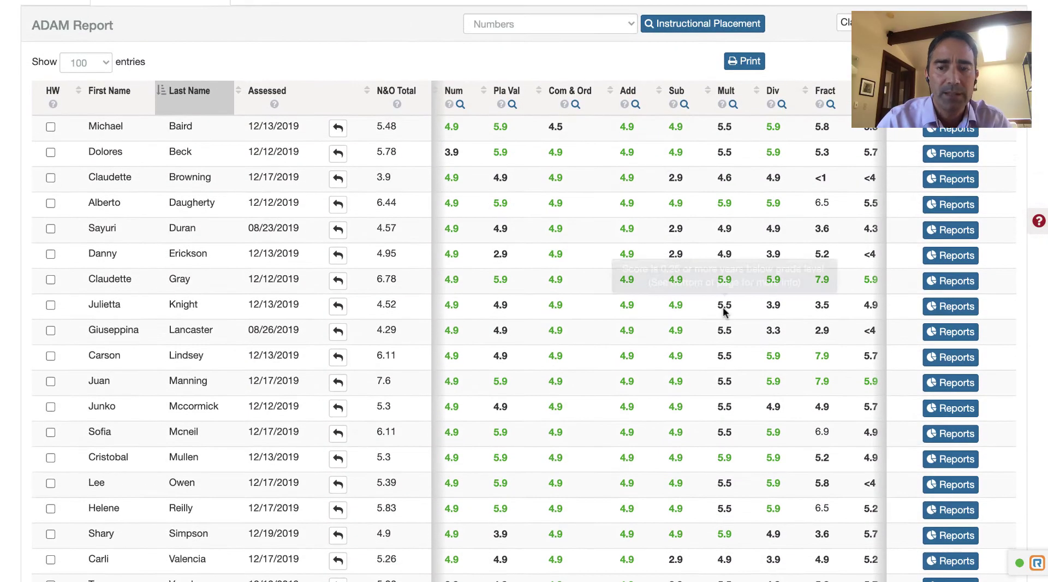
Open a student's SPED report, then return to the class Numbers and Operations scores.
left_click(950, 204)
scroll(948, 287, "down", 1)
left_click(940, 293)
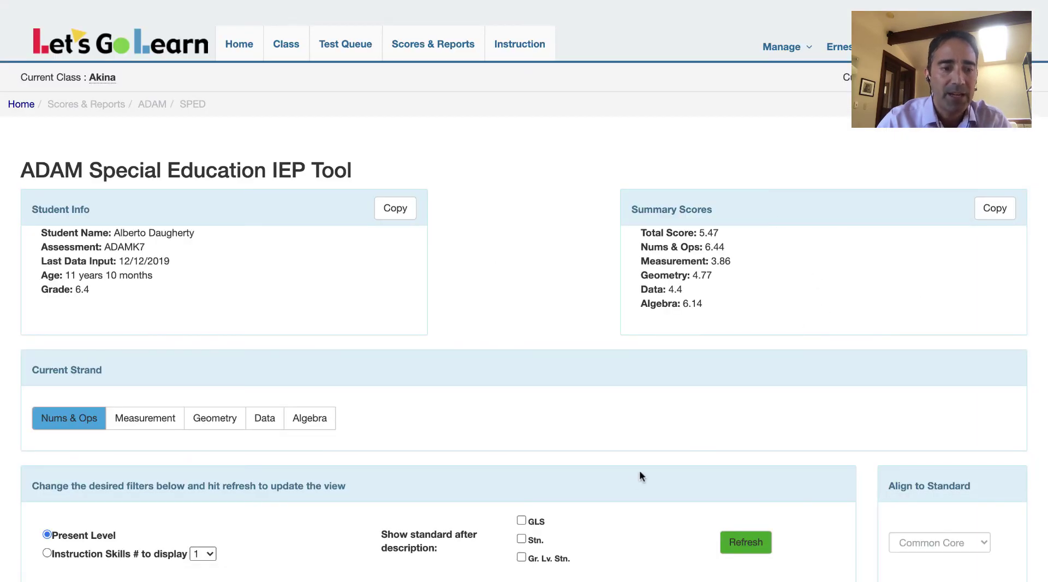
scroll(633, 474, "down", 5)
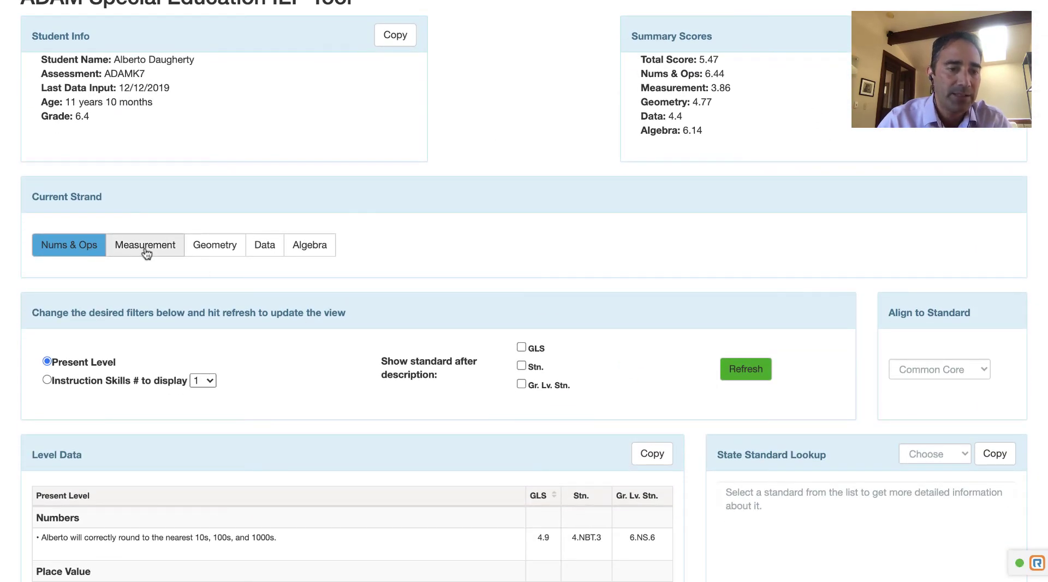
left_click(146, 246)
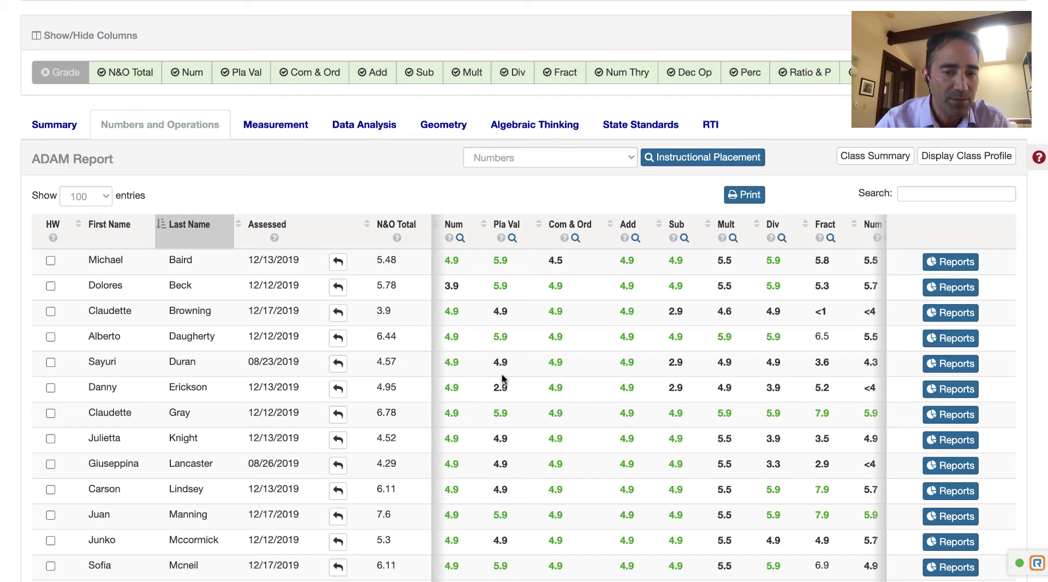
Switch the class report to Measurement, showing Money, Time, Temp, Length, Weight, Capacity/Volume and Rate.
left_click(279, 127)
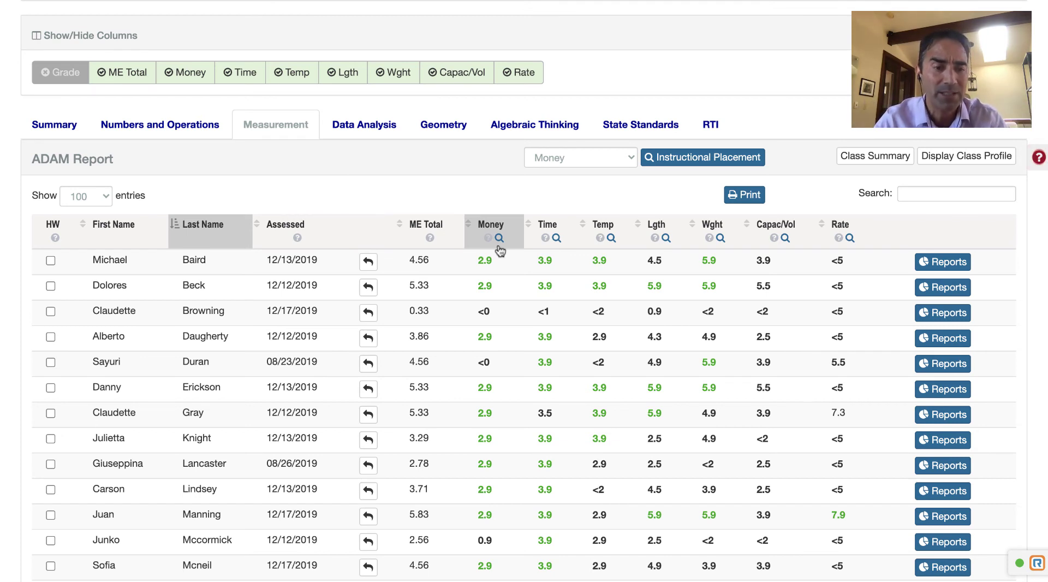
scroll(576, 337, "right", 1)
scroll(576, 336, "left", 1)
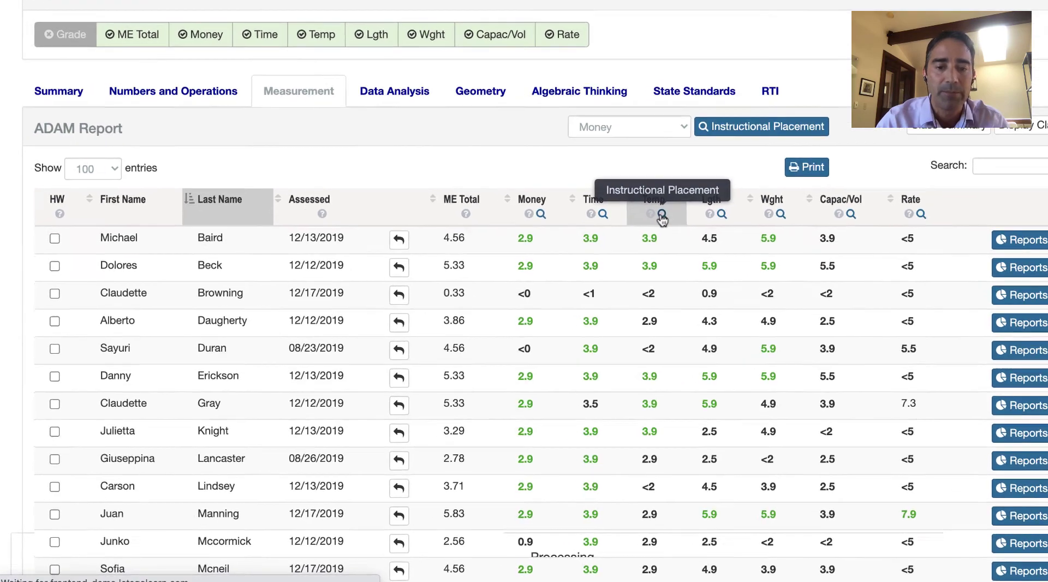
Open the Temp column's instructional placement and review the students grouped by thermometer skill.
left_click(610, 237)
scroll(504, 410, "down", 3)
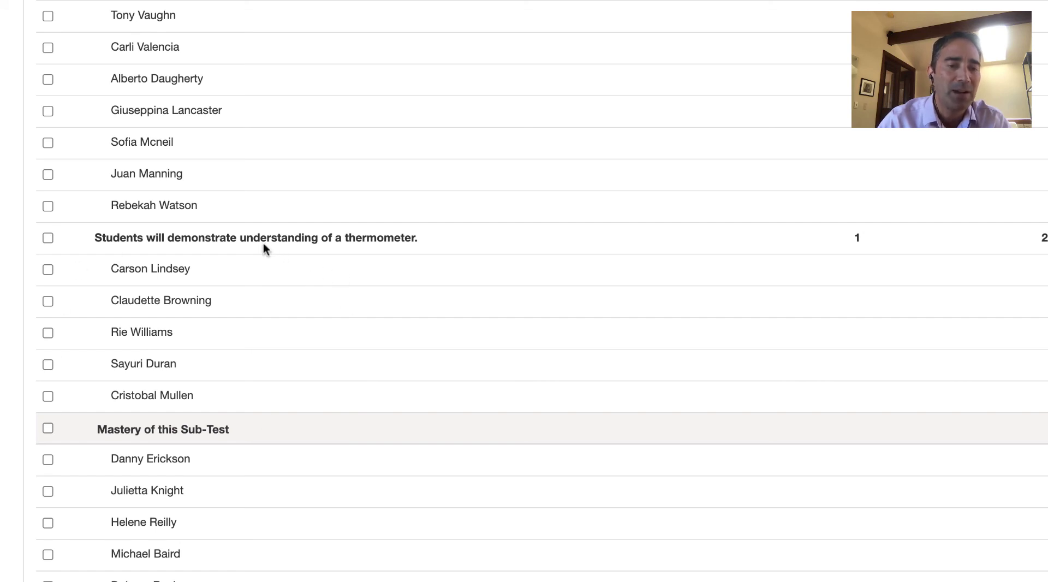
scroll(433, 247, "up", 3)
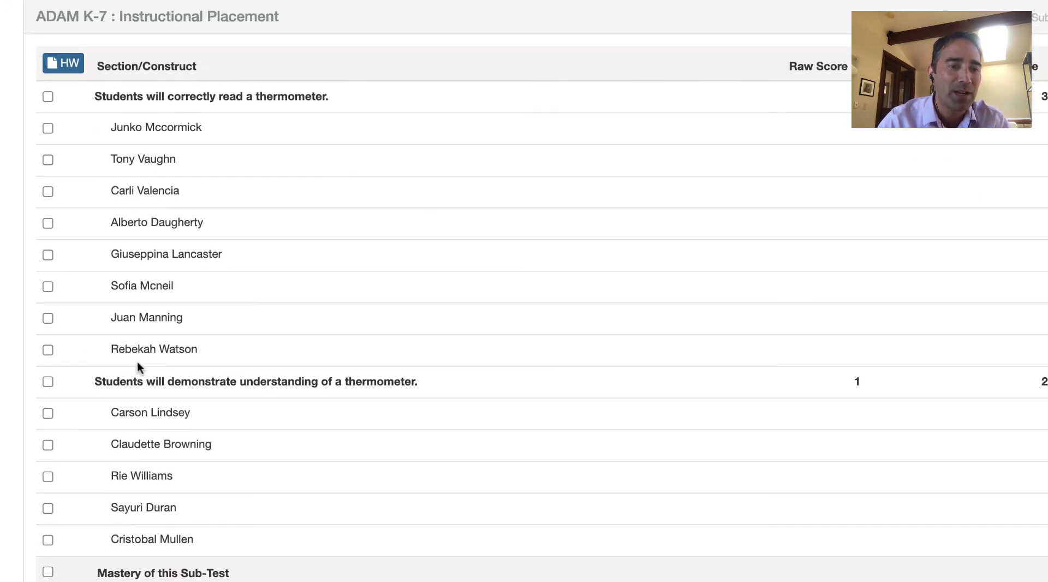
scroll(437, 393, "down", 2)
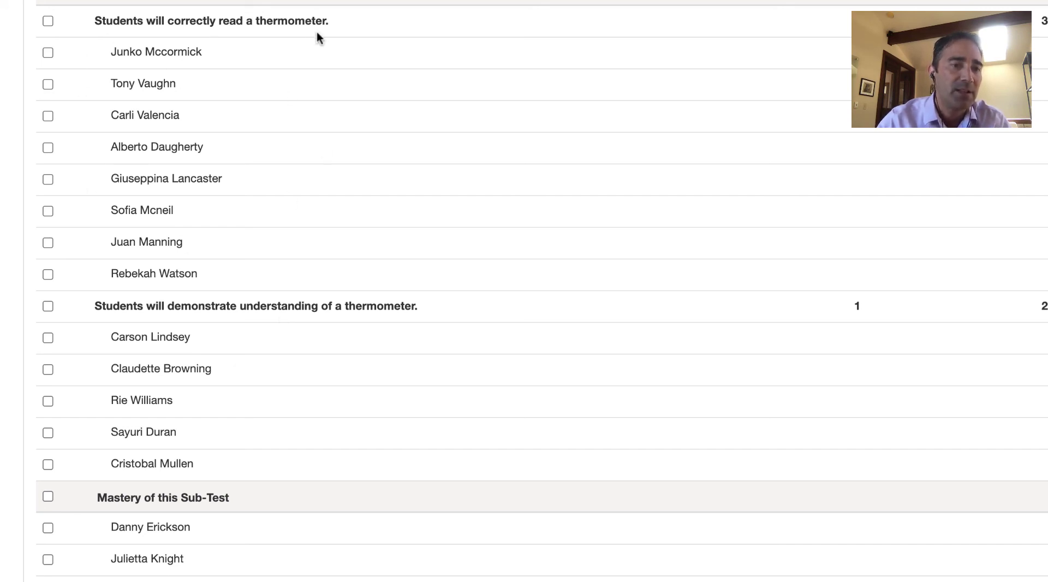
scroll(316, 68, "up", 2)
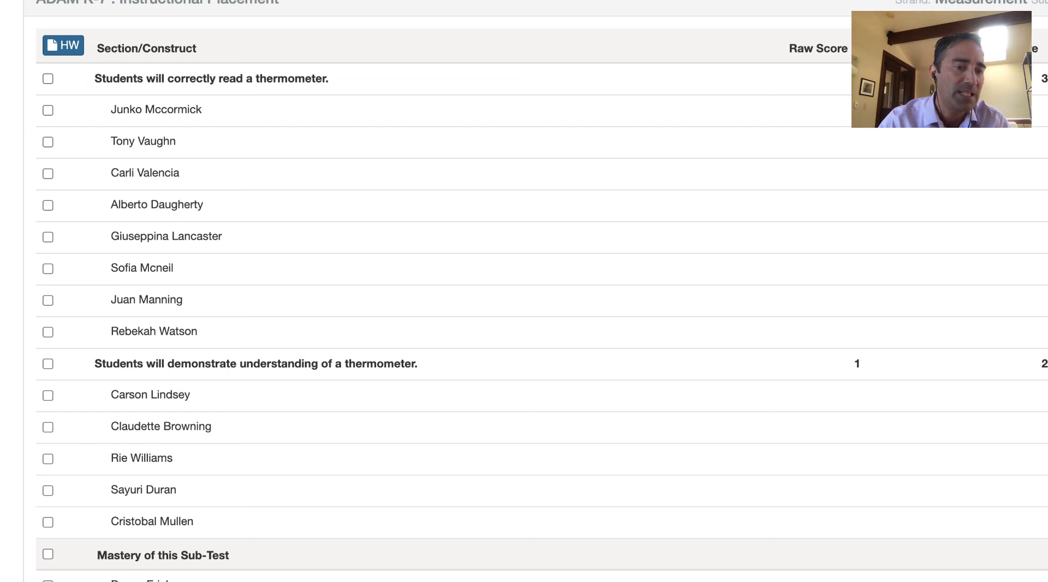
scroll(449, 374, "down", 5)
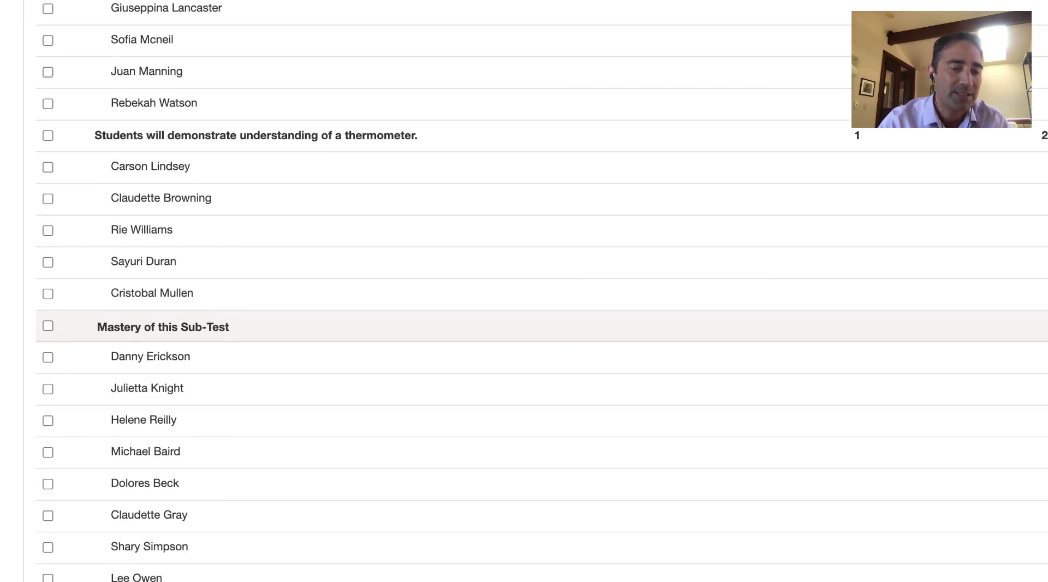
scroll(367, 460, "down", 1)
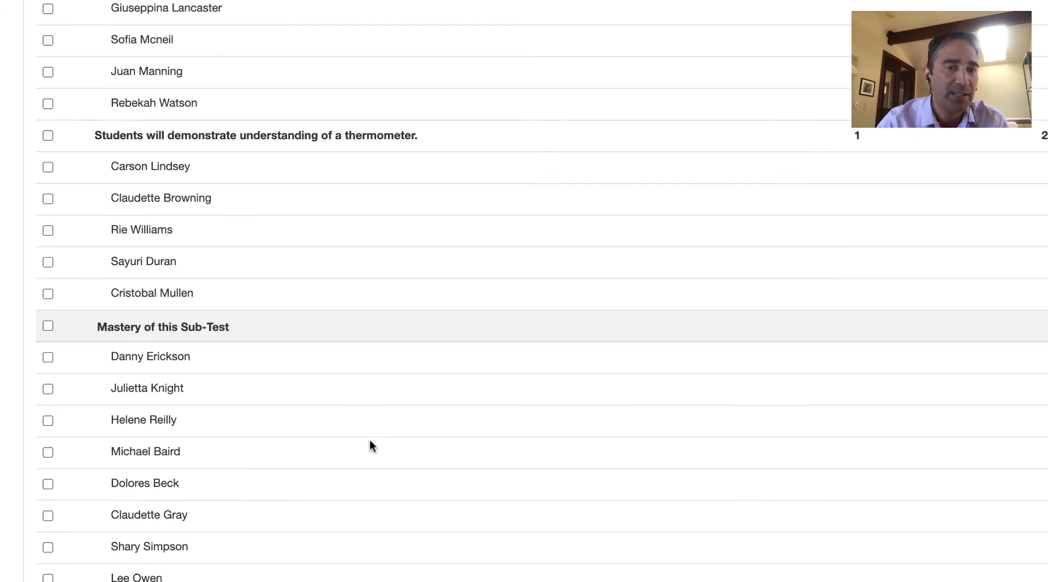
scroll(369, 439, "up", 6)
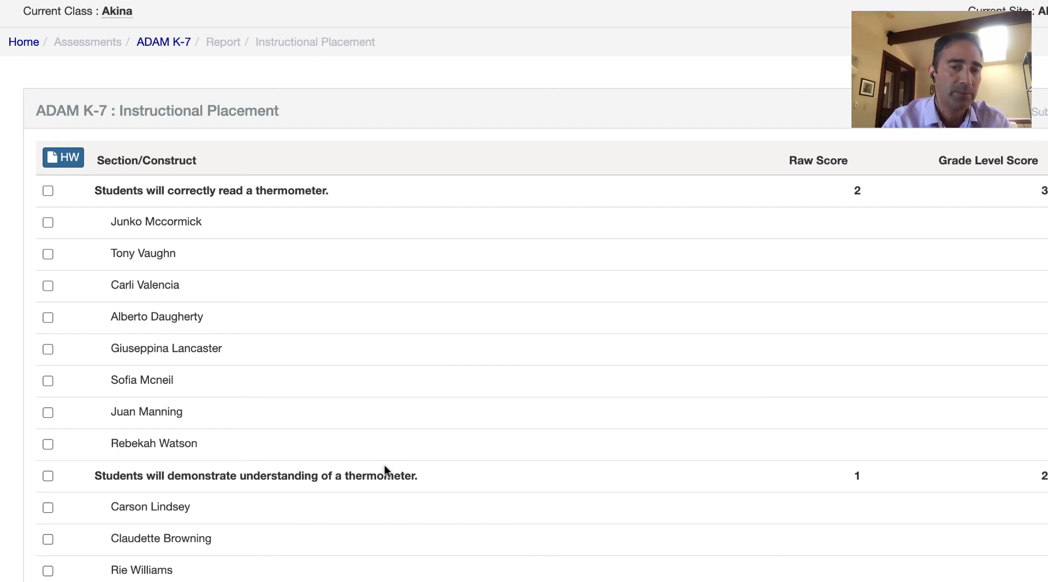
scroll(692, 346, "down", 5)
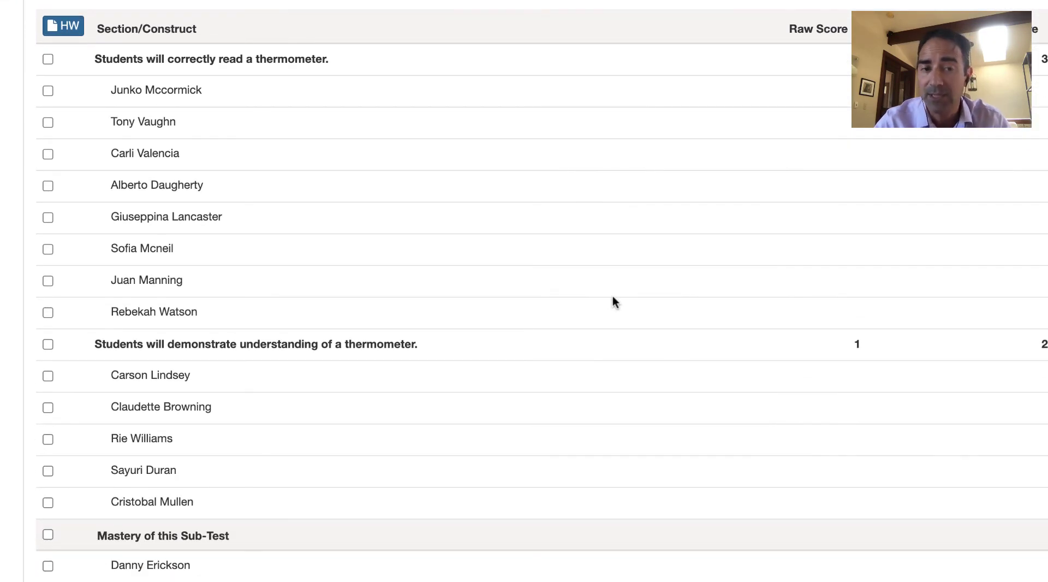
scroll(612, 295, "up", 5)
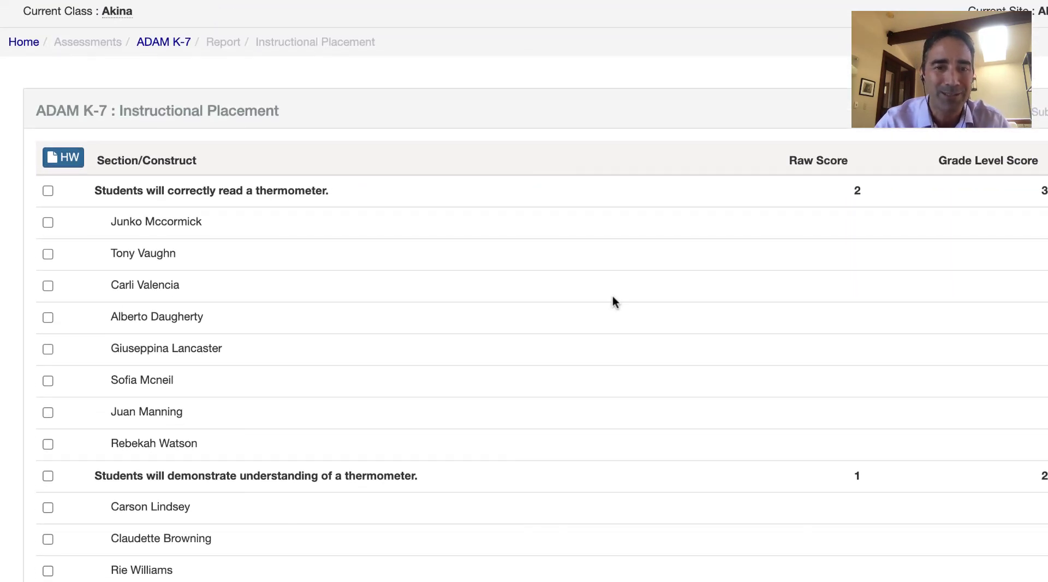